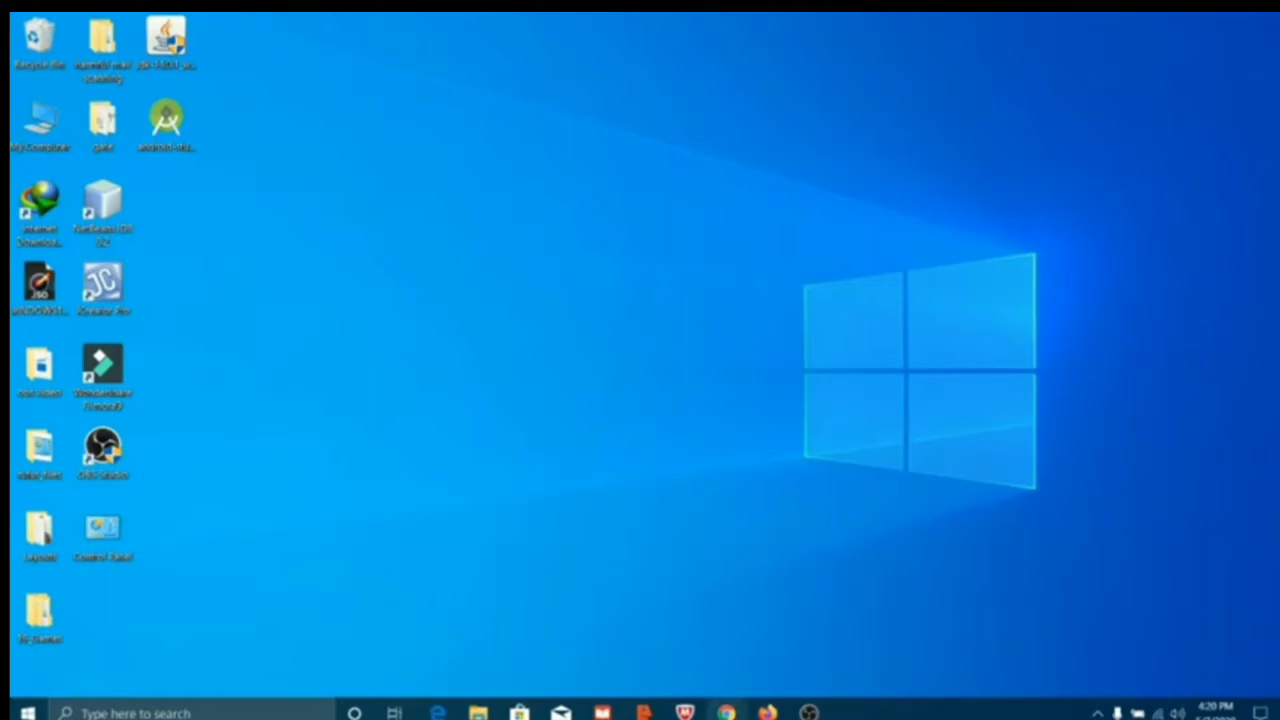
Open Chrome, search Google for android studio, and open the Android Developers page for downloading Android Studio.
{"action": "left_click", "coordinate": [726, 712]}
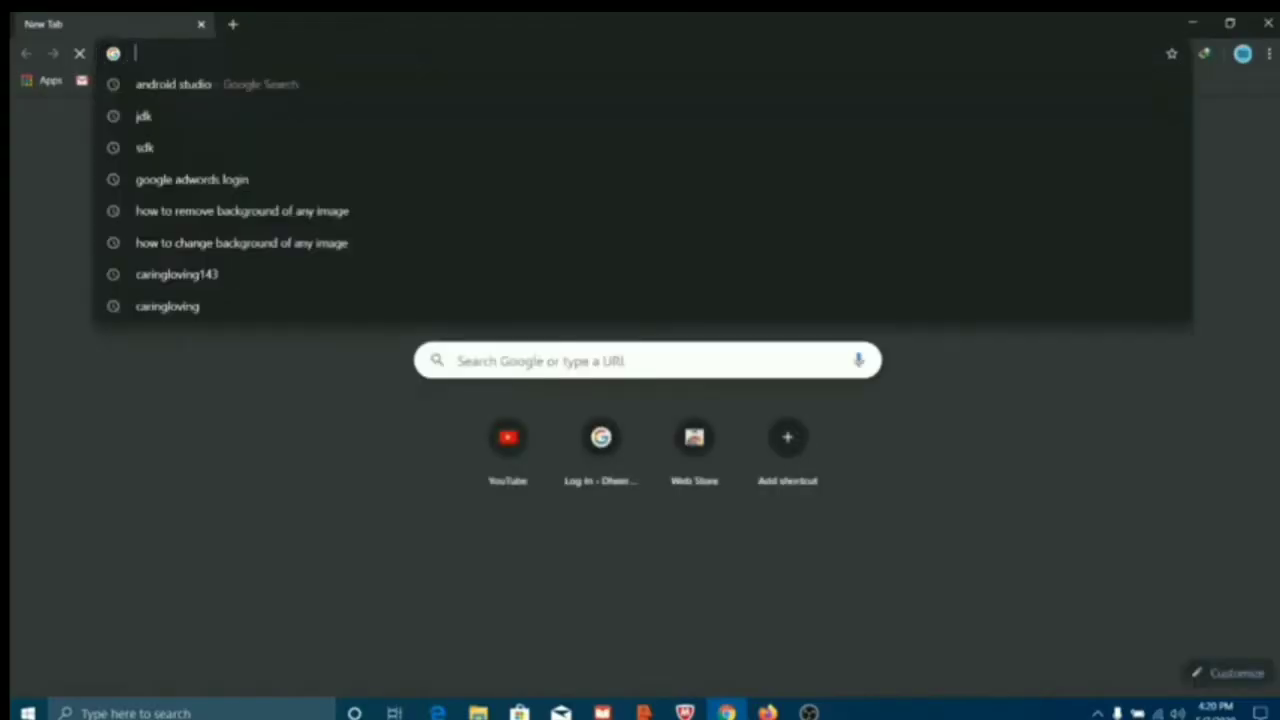
{"action": "left_click", "coordinate": [231, 88]}
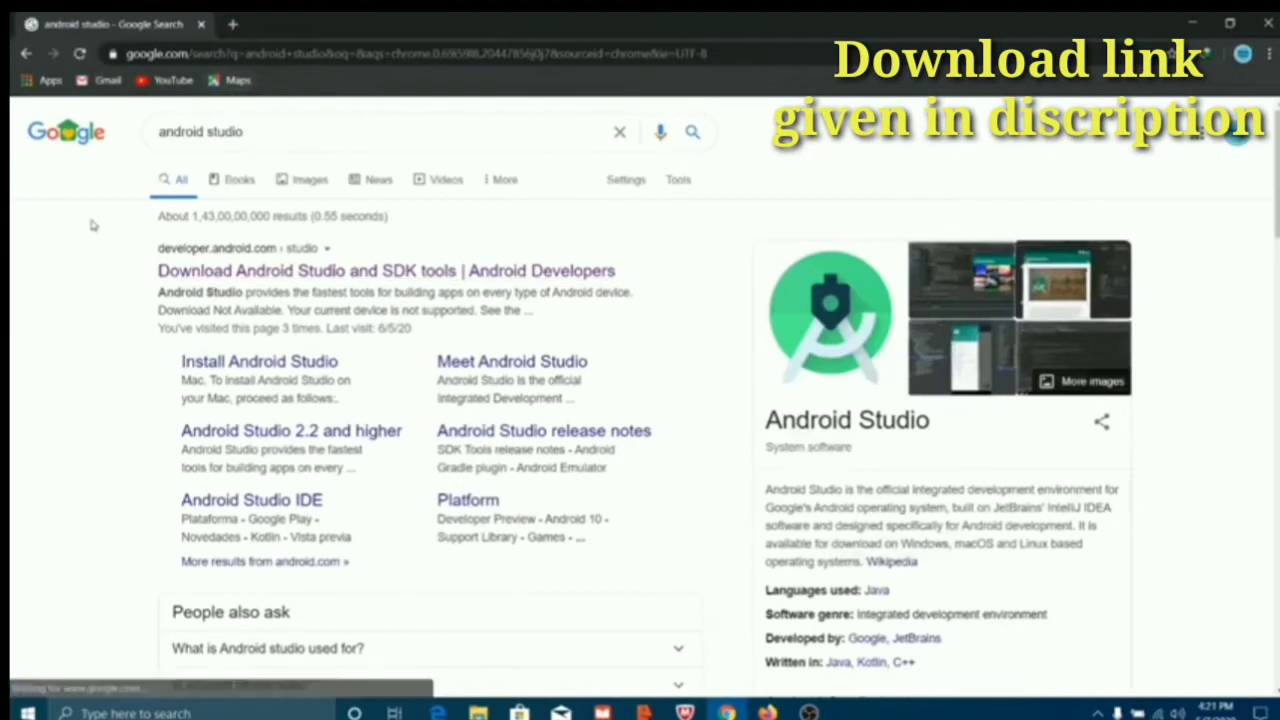
{"action": "left_click", "coordinate": [204, 275]}
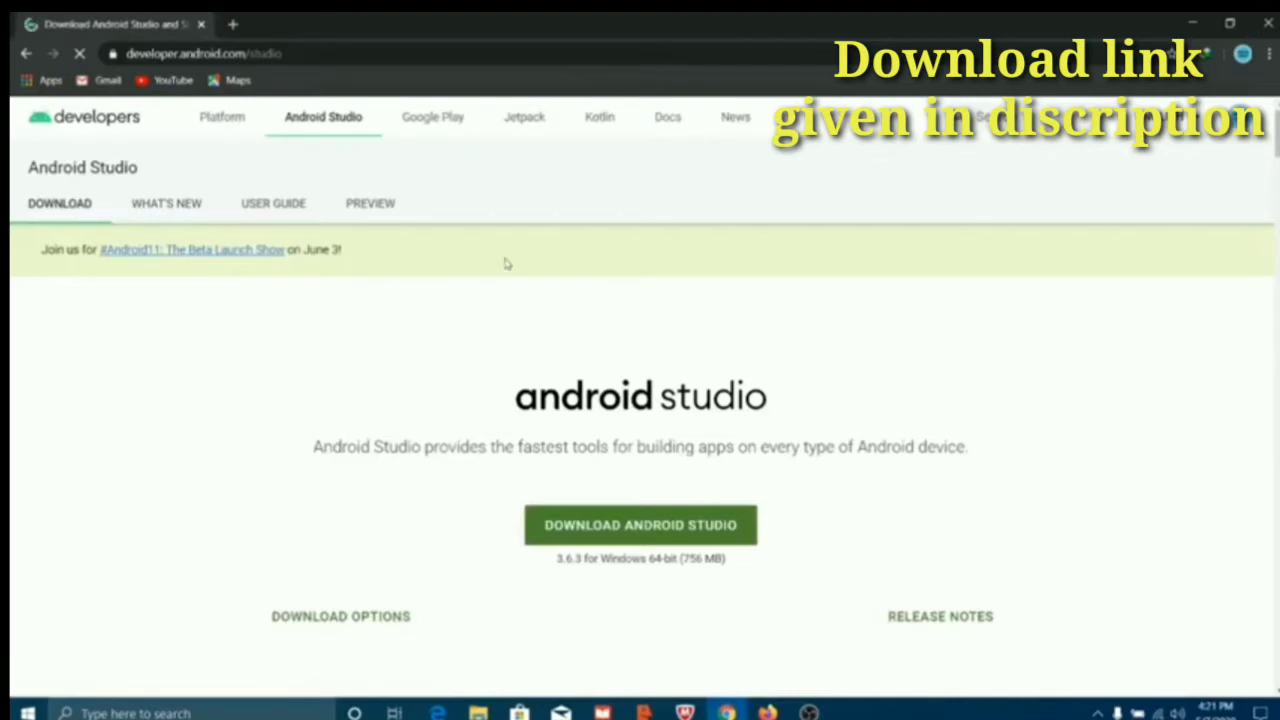
Accept the terms and conditions, start downloading Android Studio 3.6.3 for Windows 64-bit, and close the download progress window.
{"action": "scroll", "coordinate": [470, 290], "scroll_direction": "down", "scroll_amount": 2}
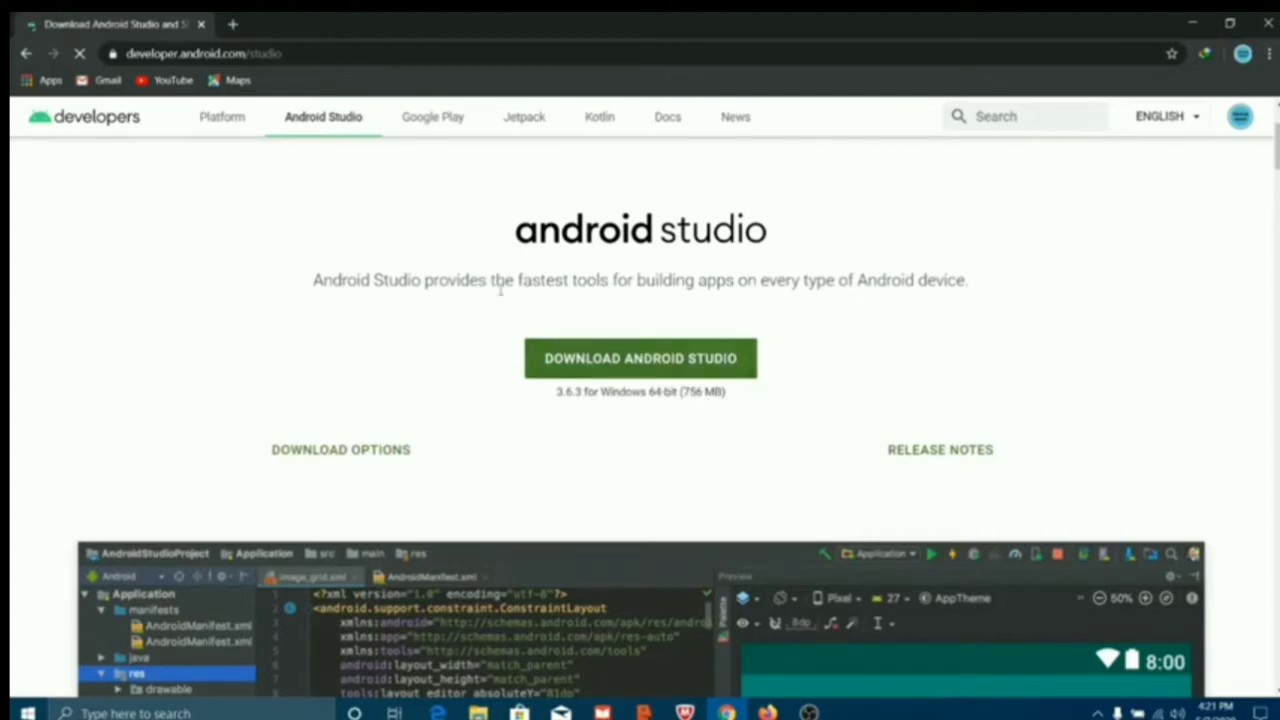
{"action": "left_click", "coordinate": [629, 368]}
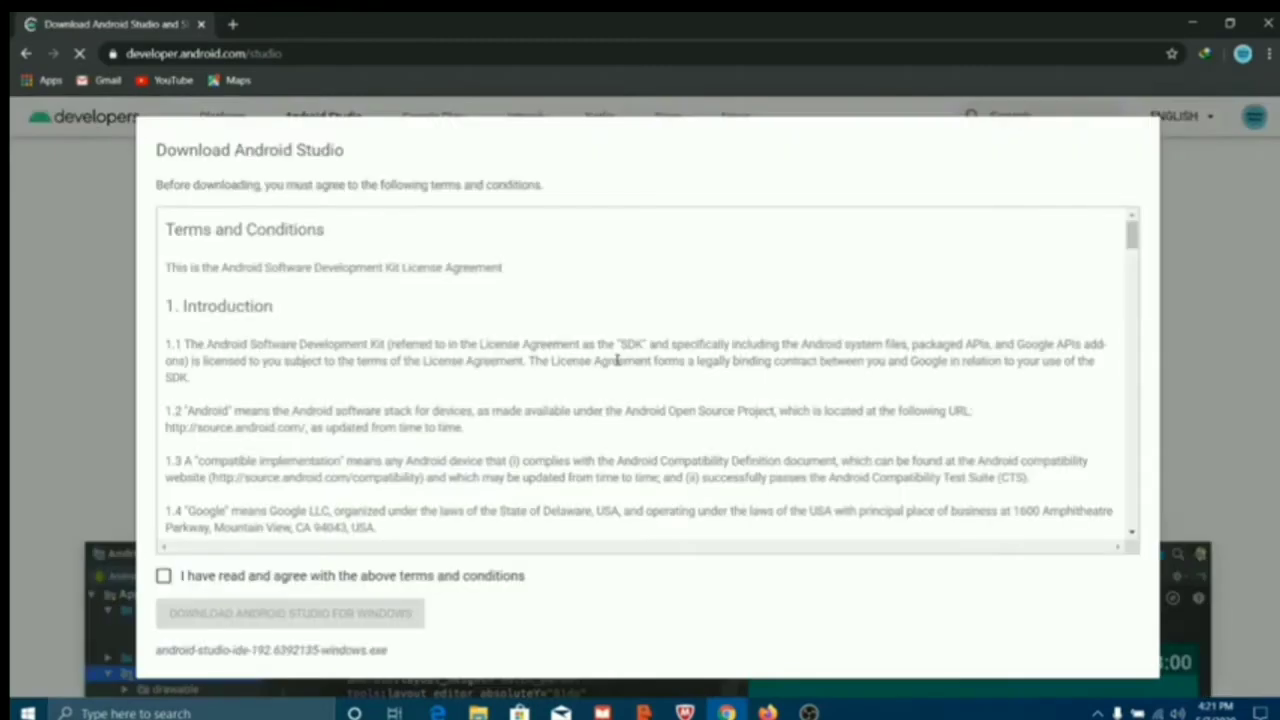
{"action": "scroll", "coordinate": [408, 344], "scroll_direction": "down", "scroll_amount": 2}
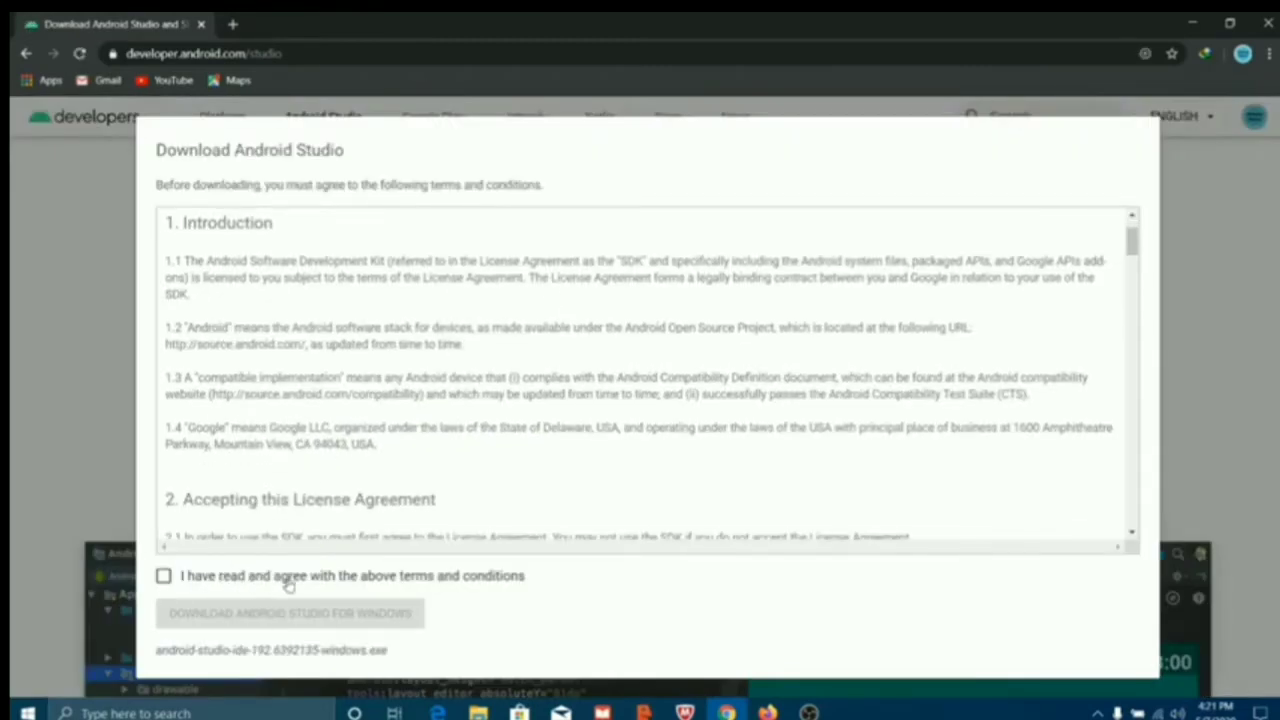
{"action": "left_click", "coordinate": [165, 578]}
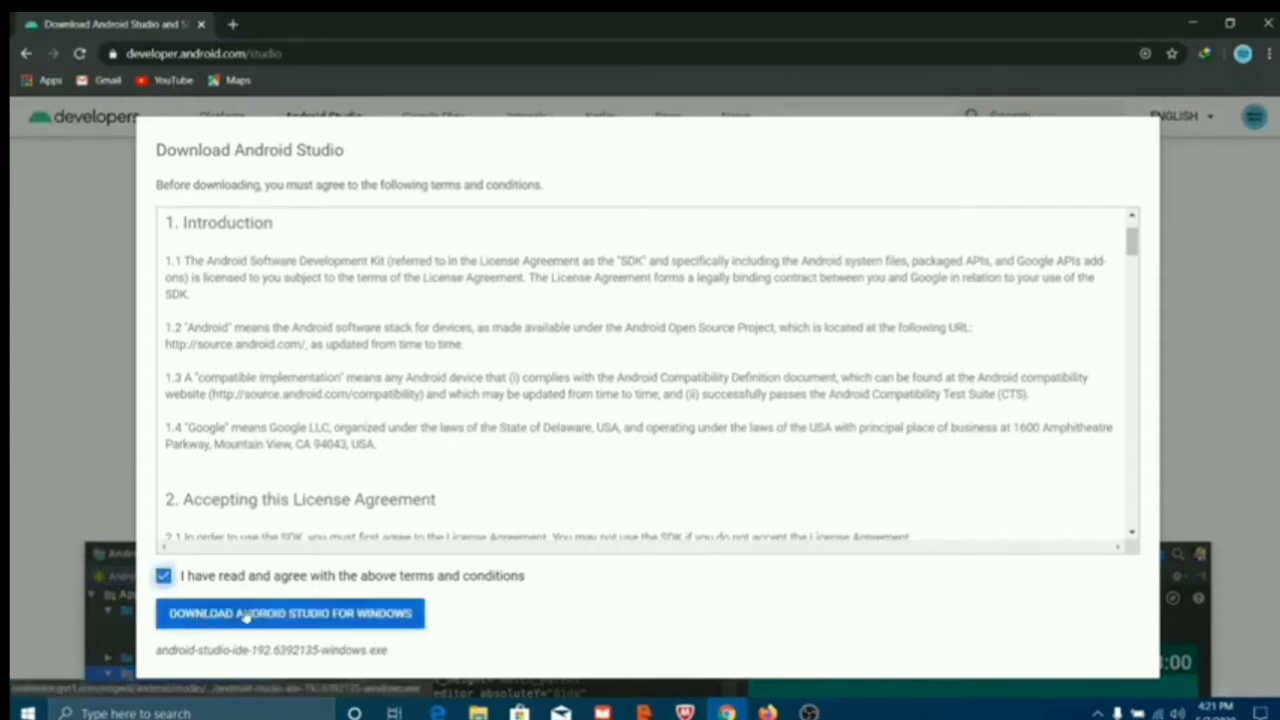
{"action": "left_click", "coordinate": [288, 613]}
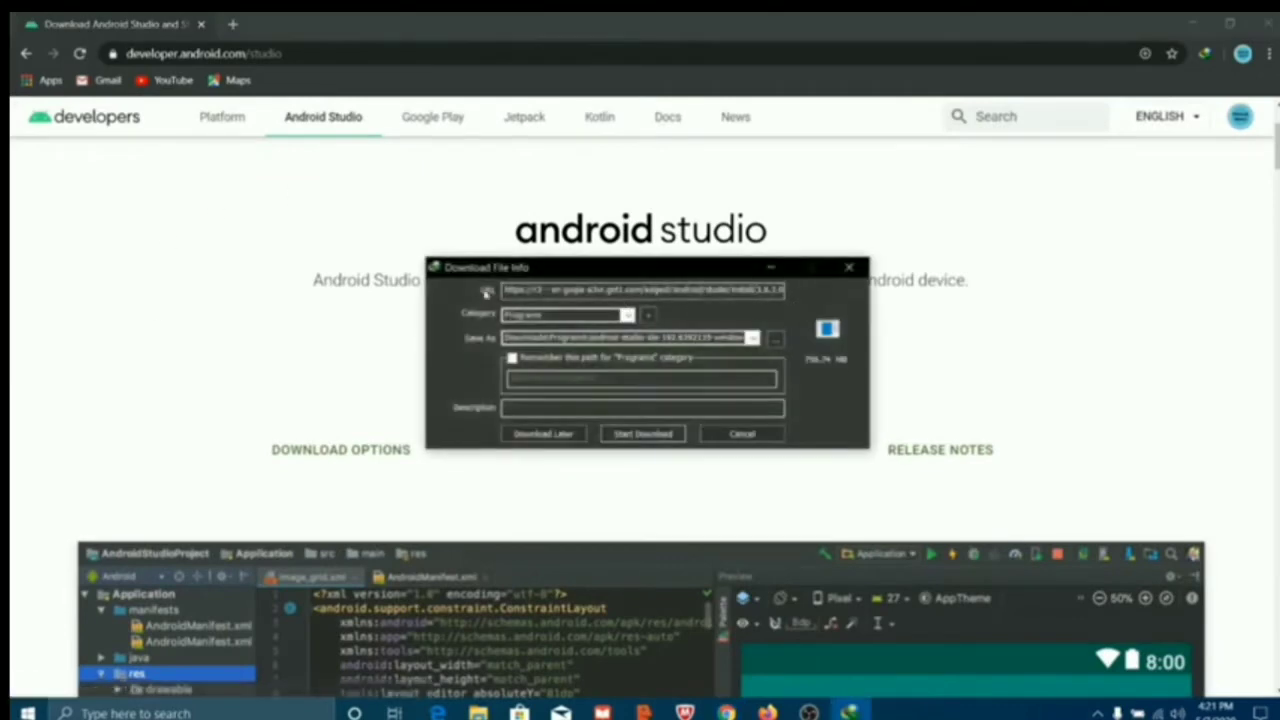
{"action": "left_click", "coordinate": [627, 434]}
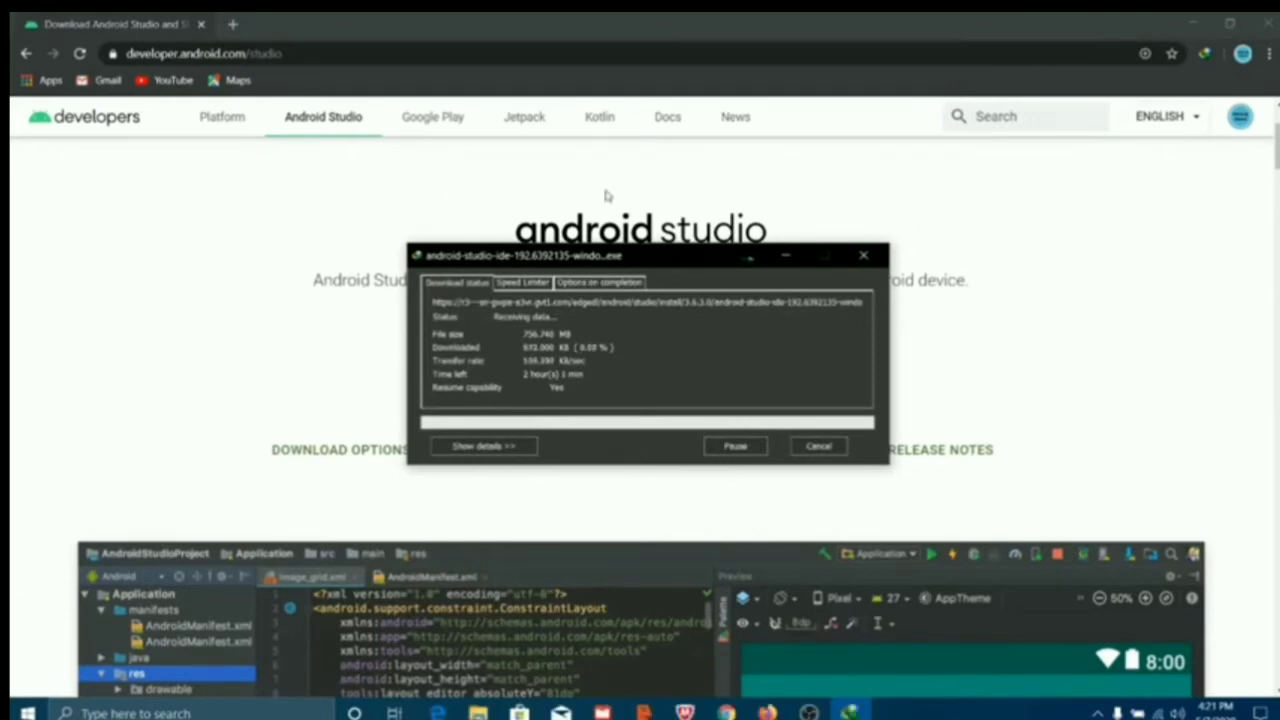
{"action": "left_click", "coordinate": [863, 255]}
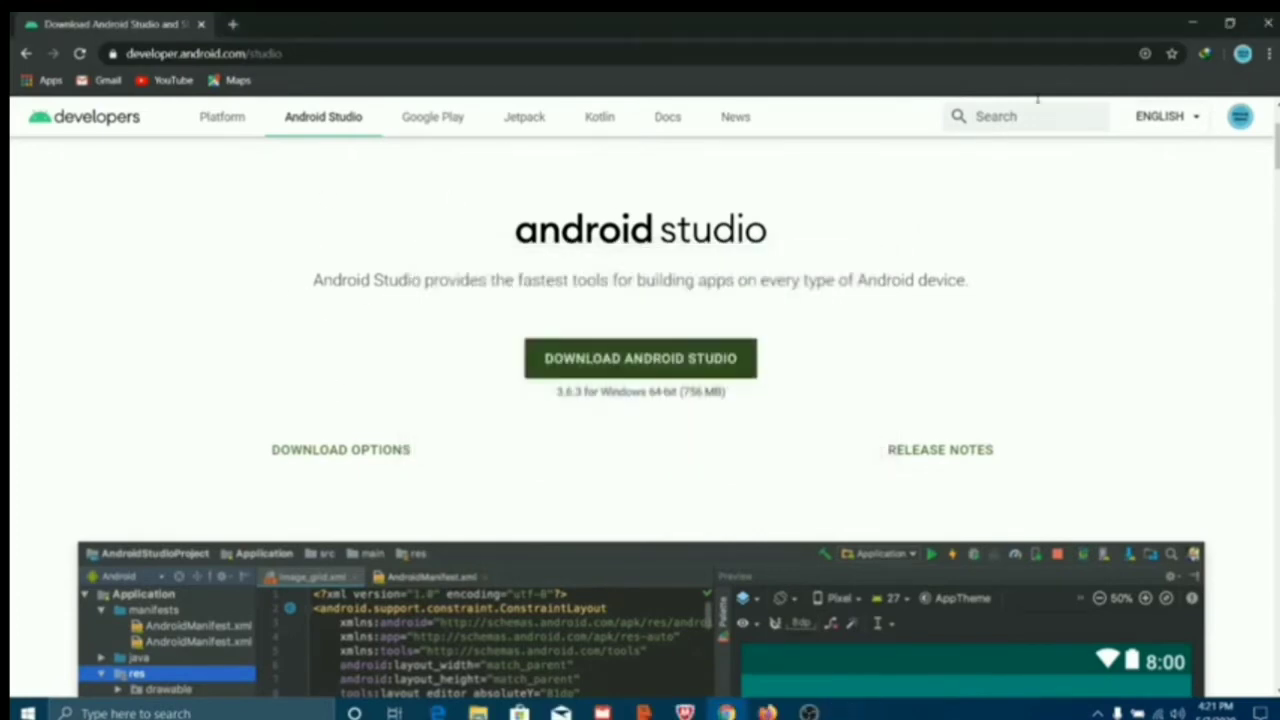
Return to the desktop, move the Android Studio installer icon to an empty area, and refresh the desktop.
{"action": "left_click", "coordinate": [1193, 23]}
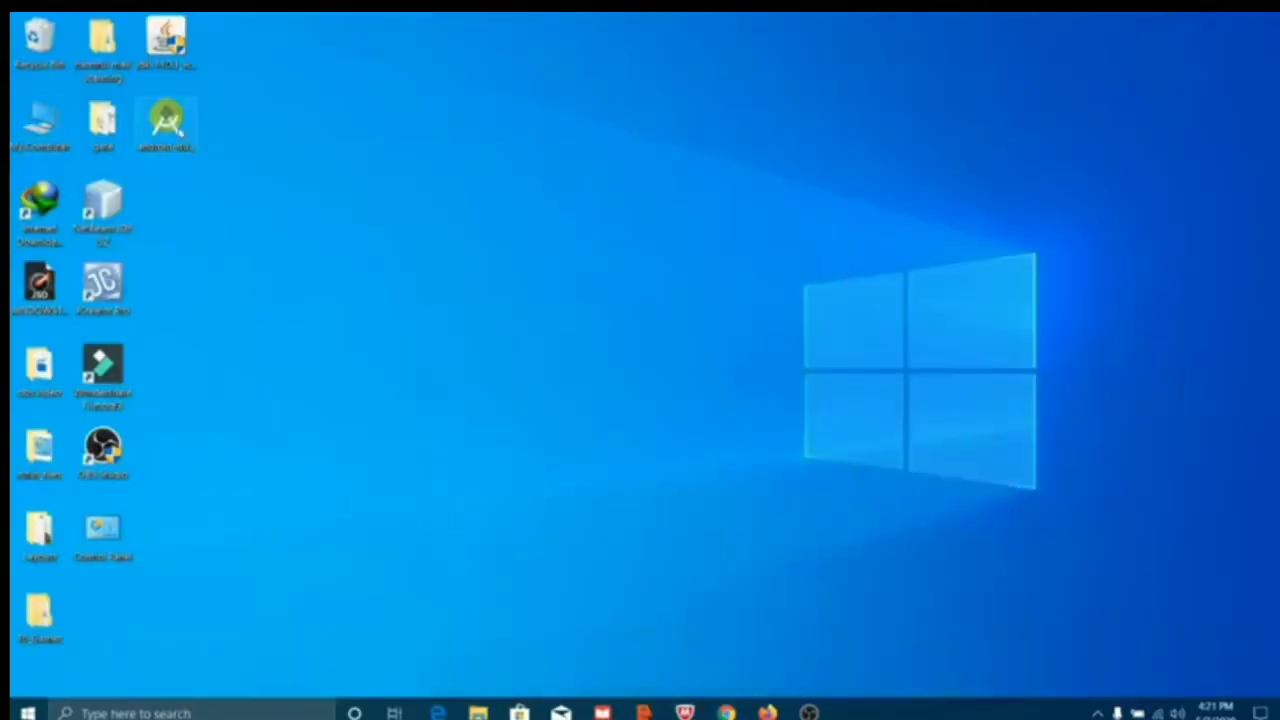
{"action": "left_click_drag", "start_coordinate": [178, 131], "coordinate": [400, 156]}
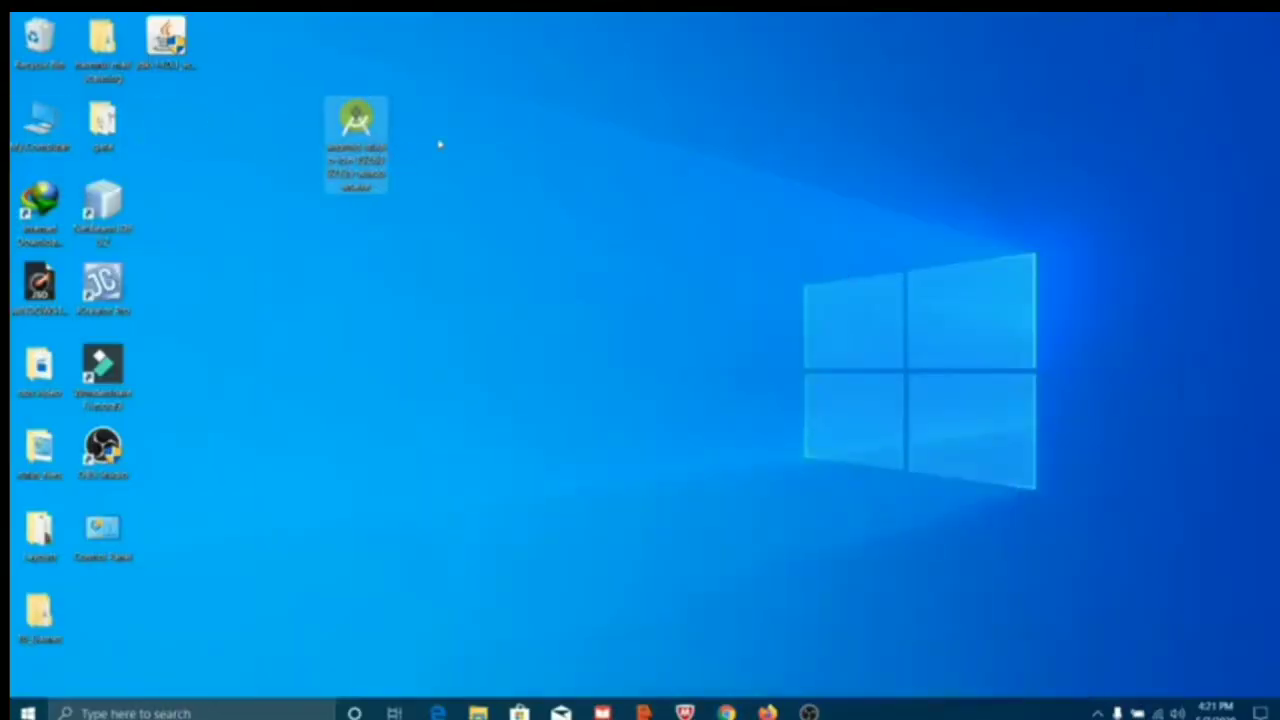
{"action": "right_click", "coordinate": [540, 102]}
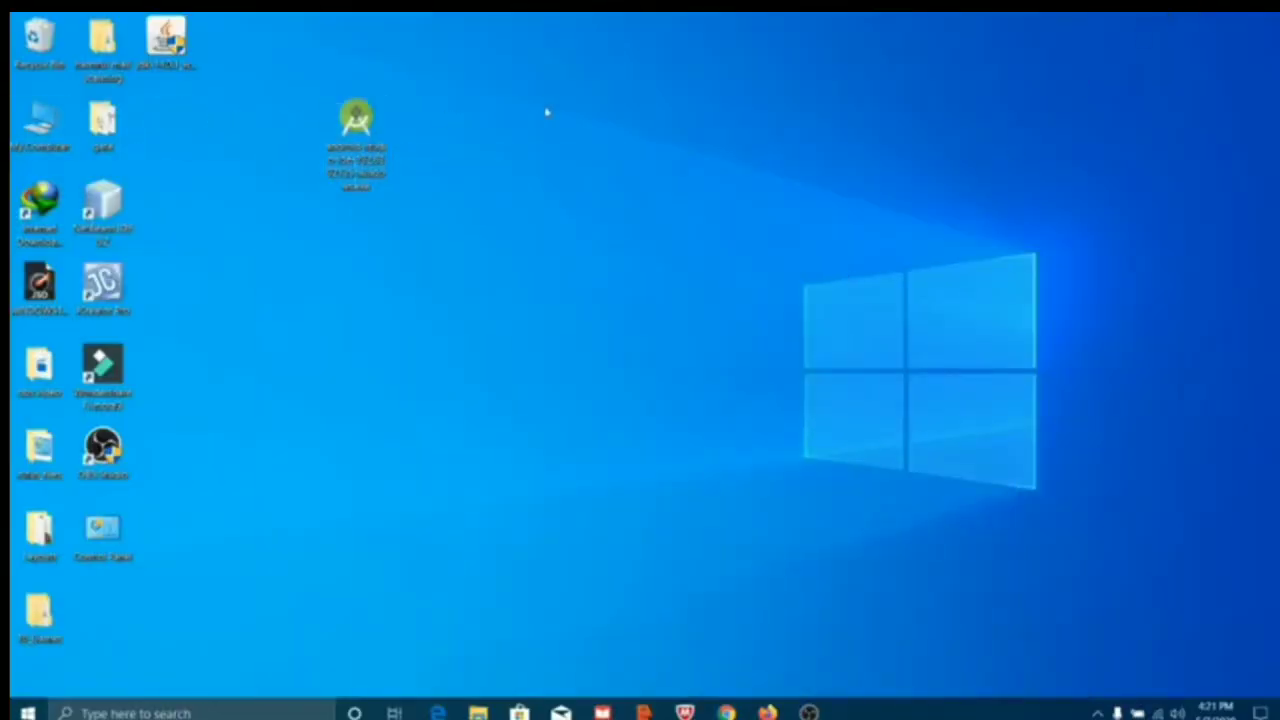
{"action": "left_click", "coordinate": [565, 143]}
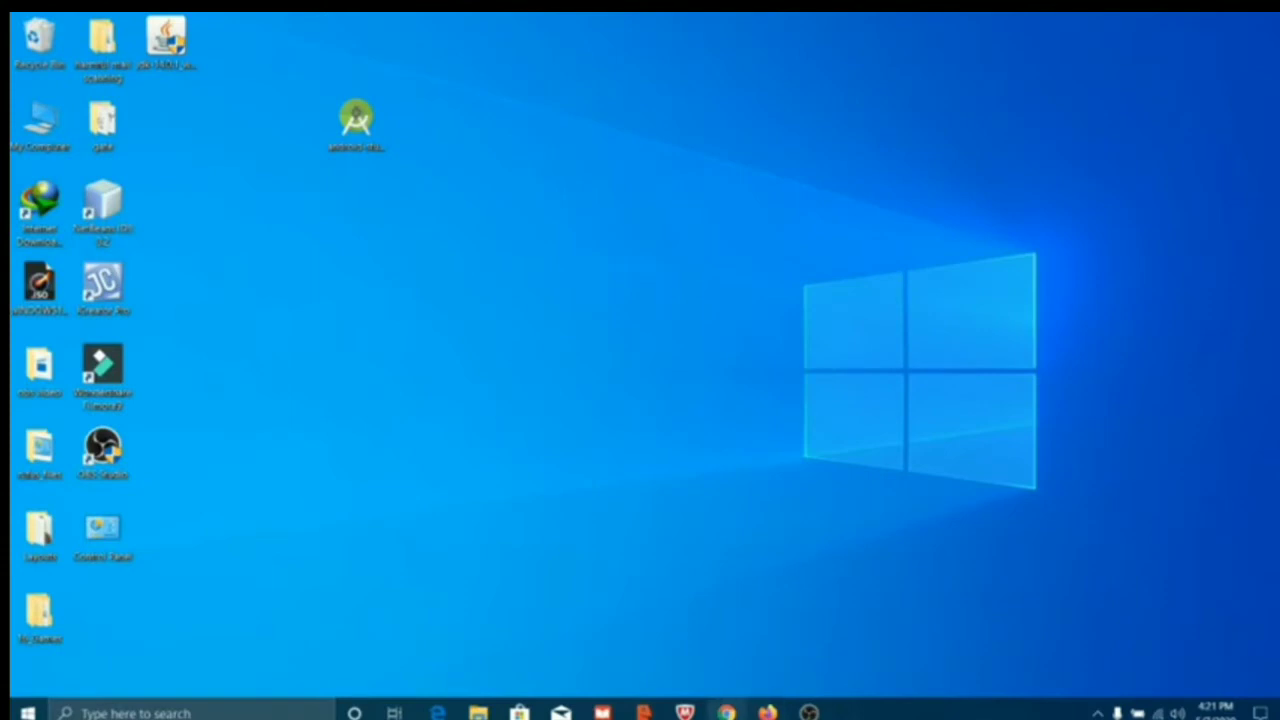
Search Google for jdk in a new Chrome tab and open Oracle's JDK download page for Java SE 14.
{"action": "left_click", "coordinate": [726, 712]}
{"action": "left_click", "coordinate": [230, 22]}
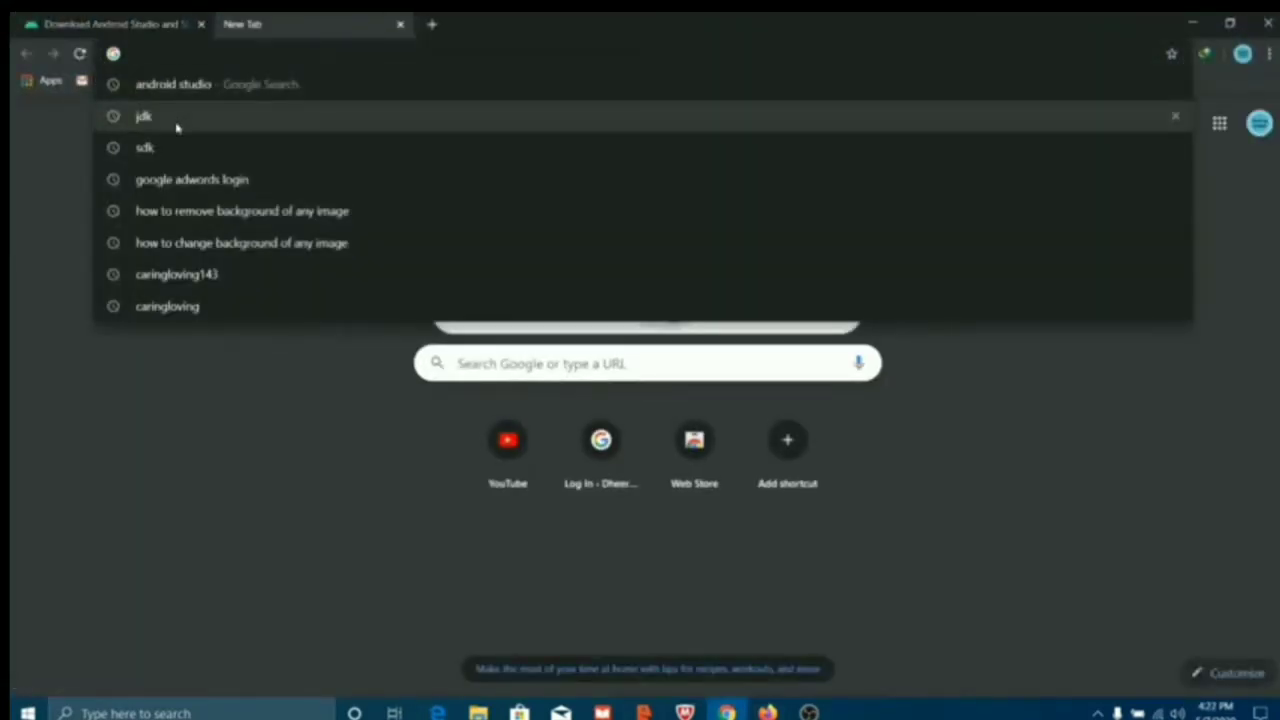
{"action": "left_click", "coordinate": [175, 118]}
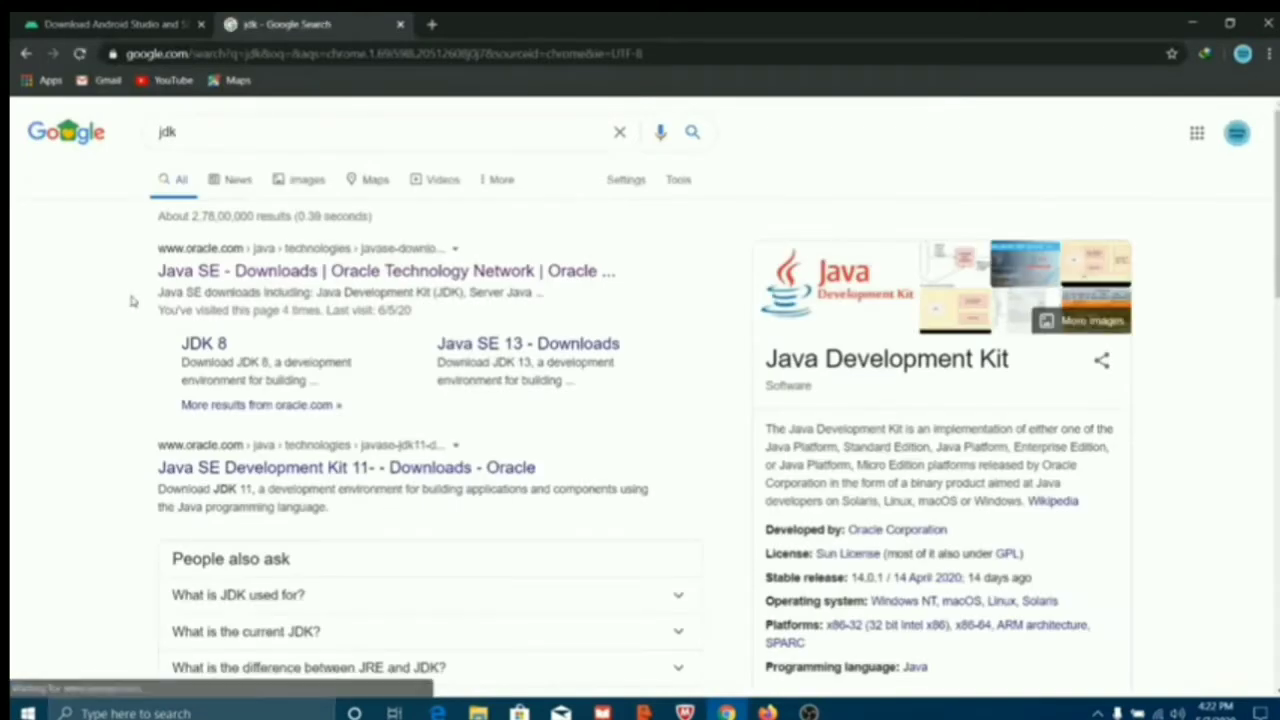
{"action": "left_click", "coordinate": [241, 272]}
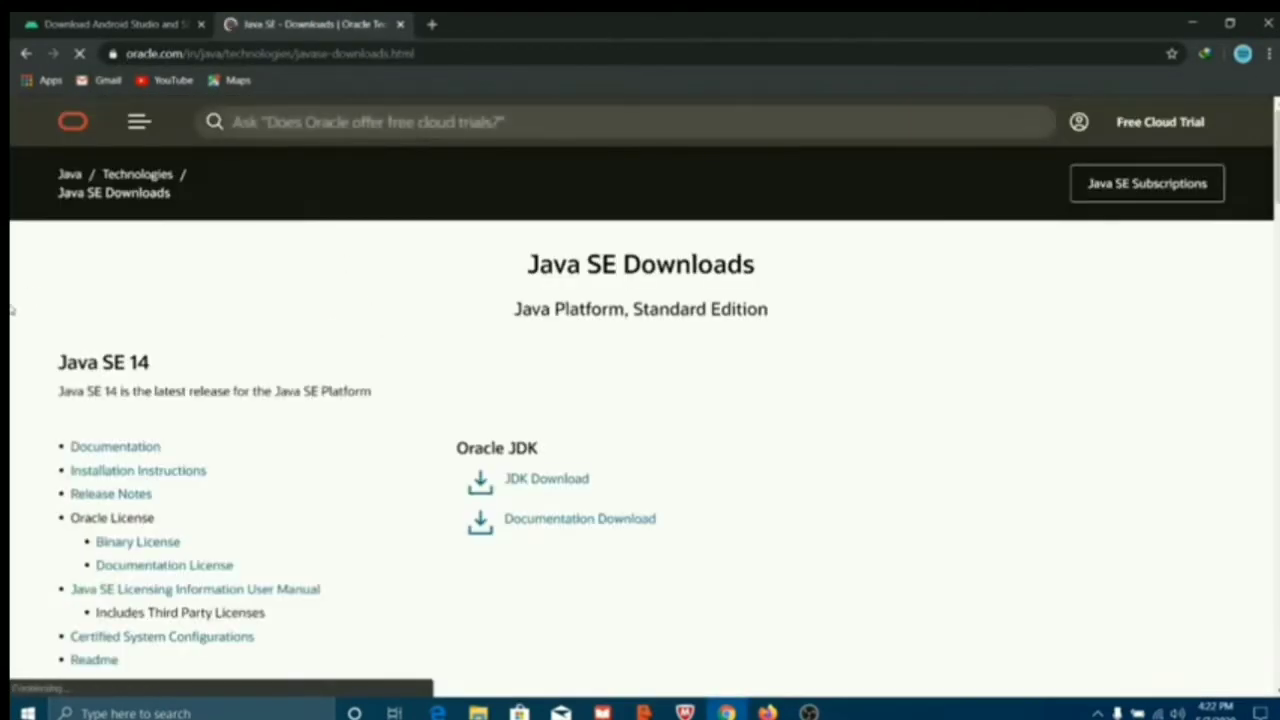
{"action": "scroll", "coordinate": [431, 392], "scroll_direction": "down", "scroll_amount": 1}
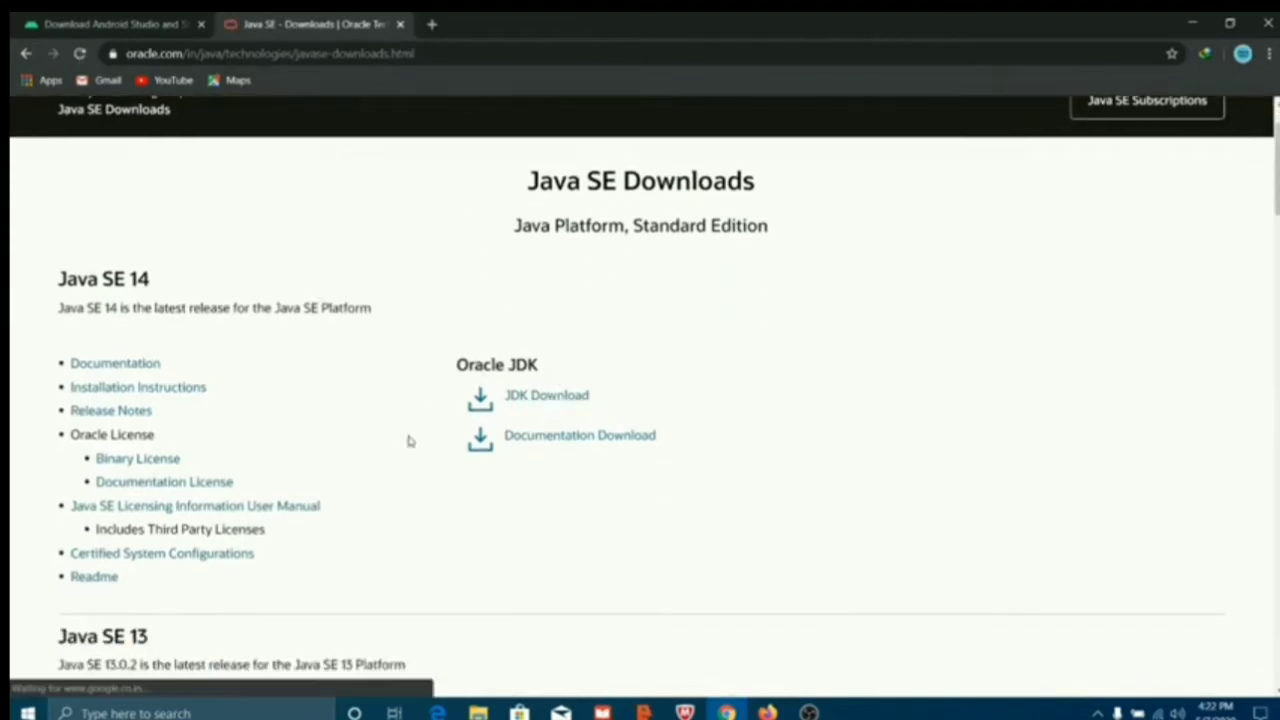
{"action": "left_click", "coordinate": [534, 403]}
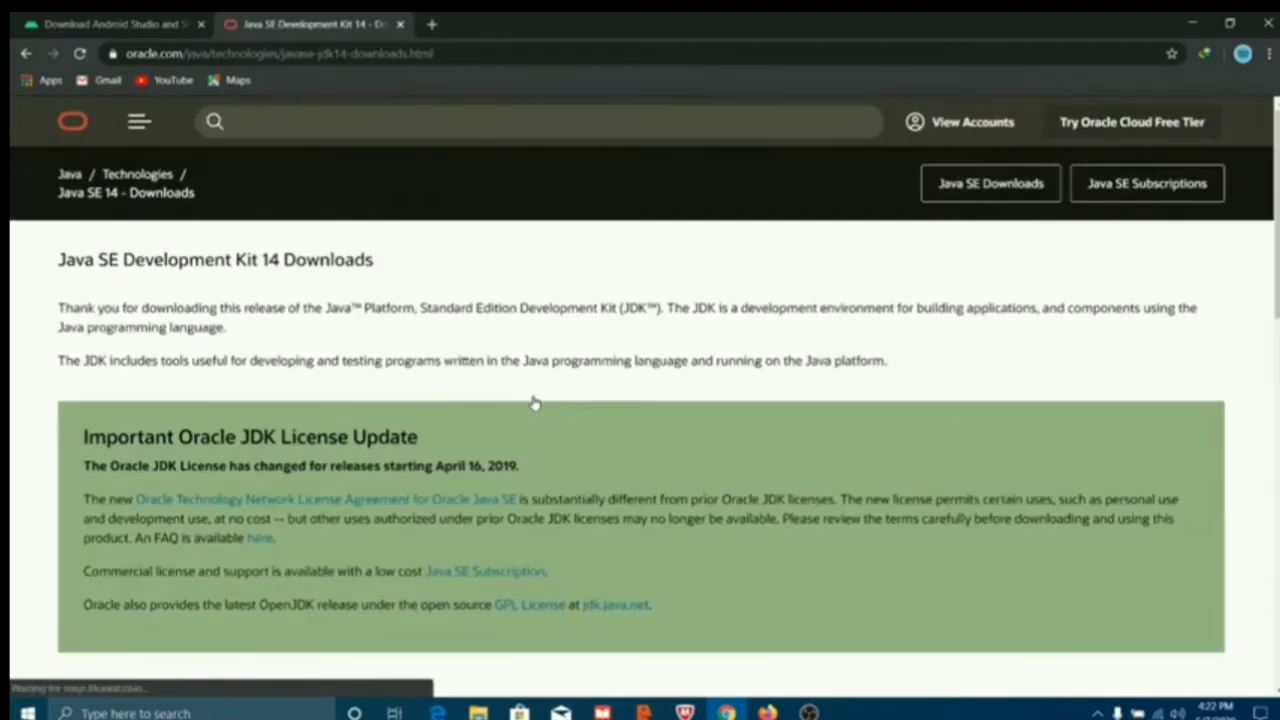
Request the Windows x64 installer jdk-14.0.1_windows-x64_bin.exe, accept the Oracle license agreement, and dismiss the download dialog.
{"action": "scroll", "coordinate": [535, 344], "scroll_direction": "down", "scroll_amount": 10}
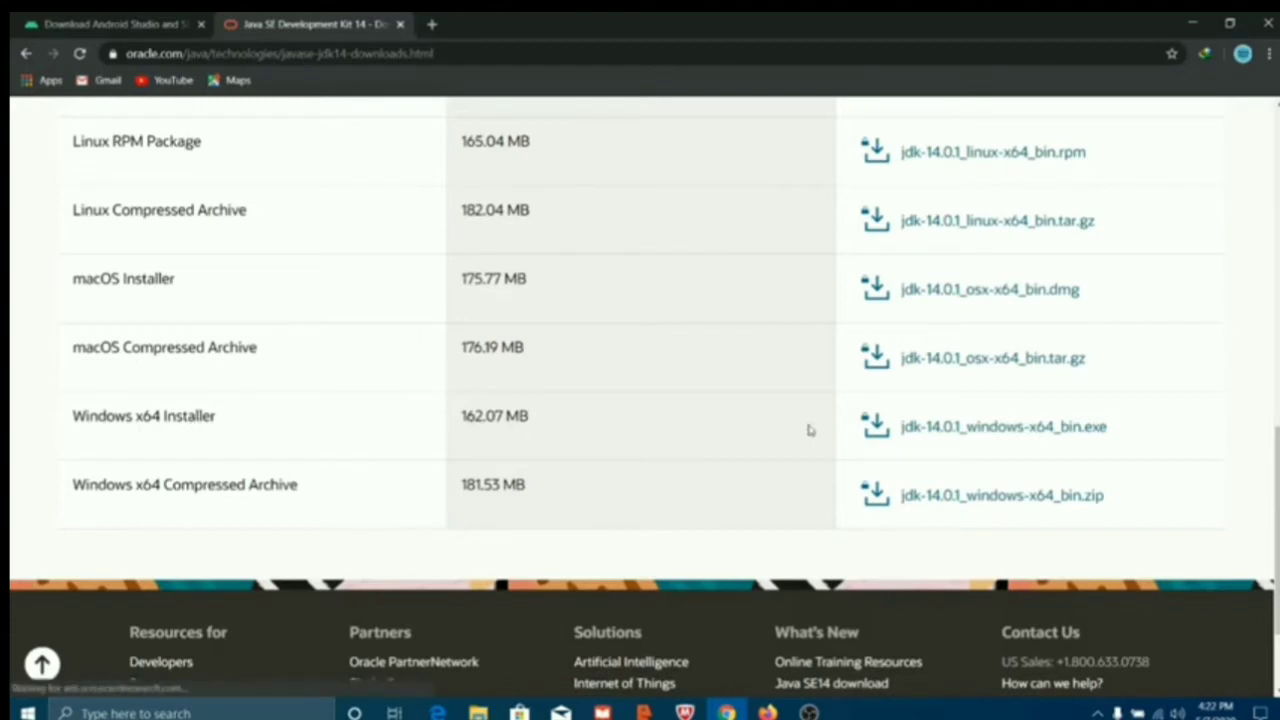
{"action": "left_click", "coordinate": [940, 430]}
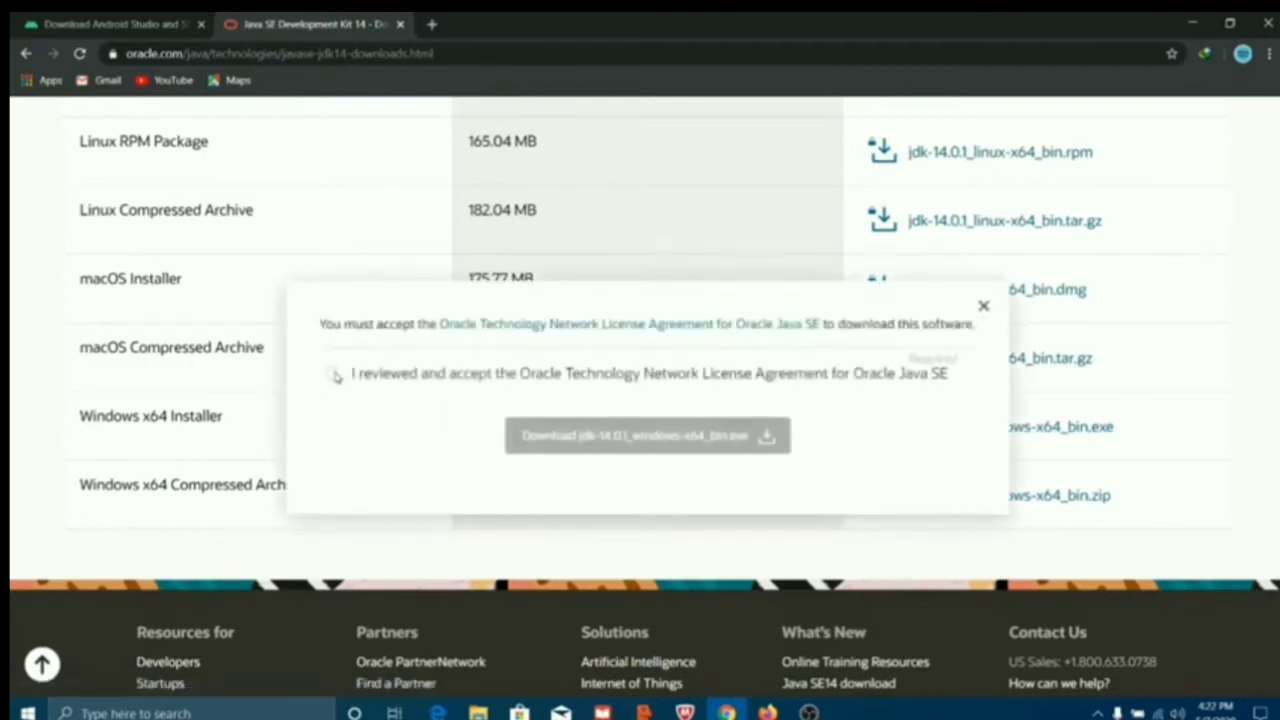
{"action": "left_click", "coordinate": [333, 374]}
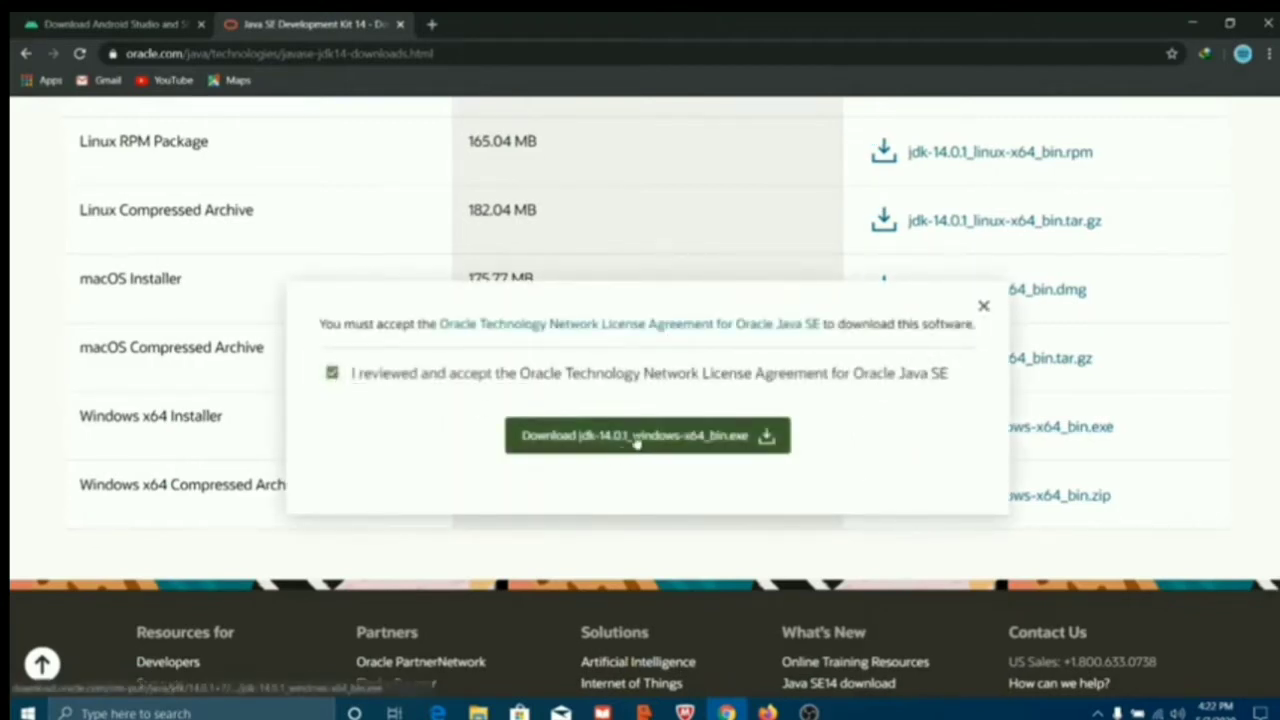
{"action": "left_click", "coordinate": [637, 441]}
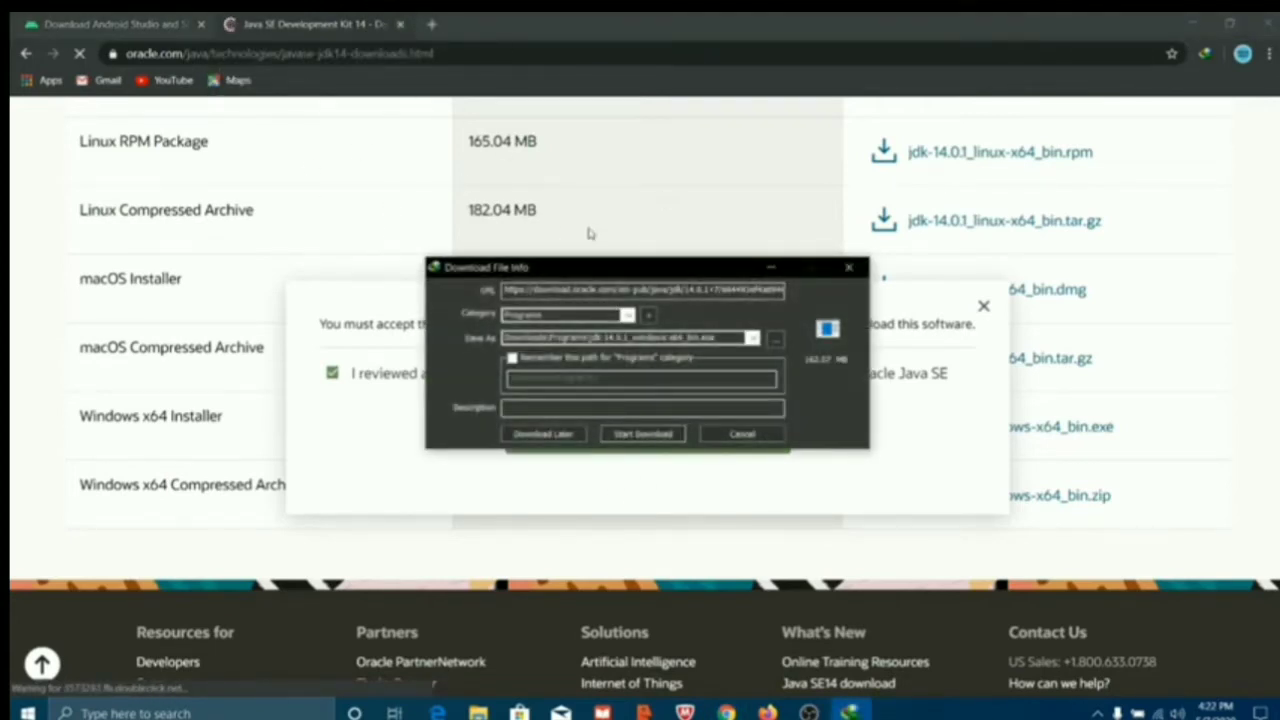
{"action": "left_click", "coordinate": [848, 267]}
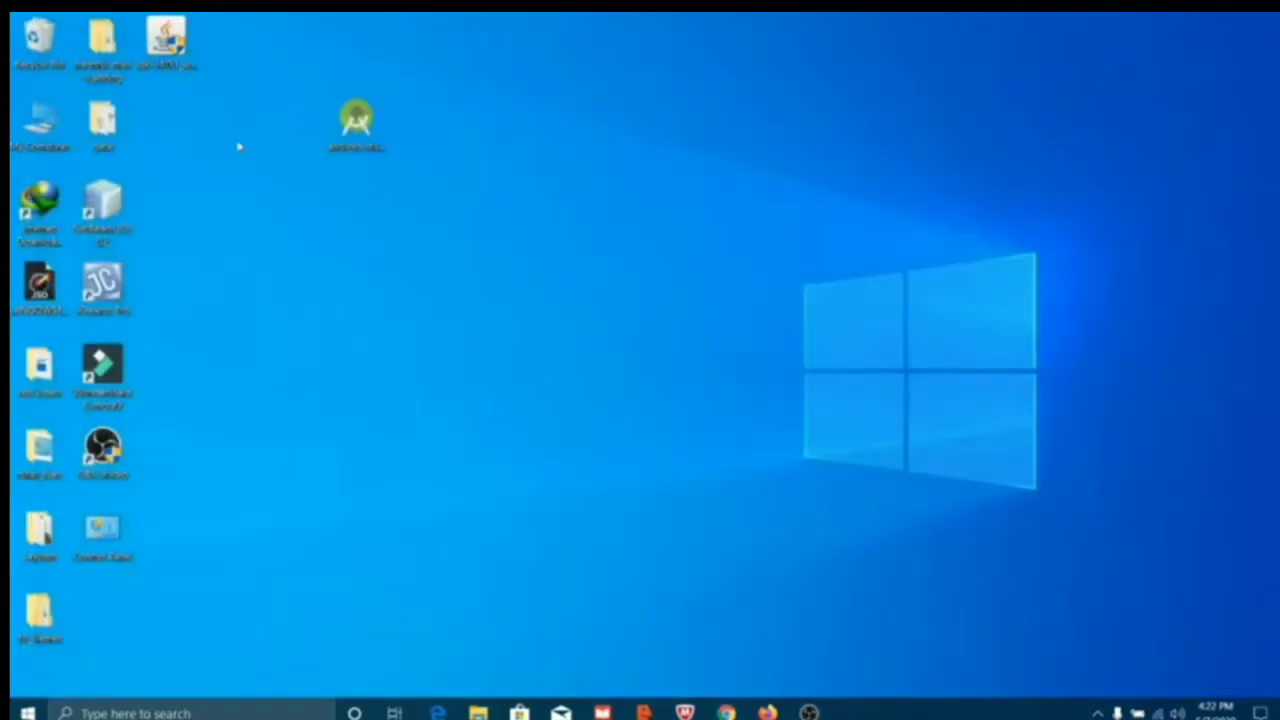
Move the JDK 14.0.1 installer beside the Android Studio installer on the desktop, run it, and allow it to make changes.
{"action": "left_click_drag", "start_coordinate": [166, 40], "coordinate": [263, 181]}
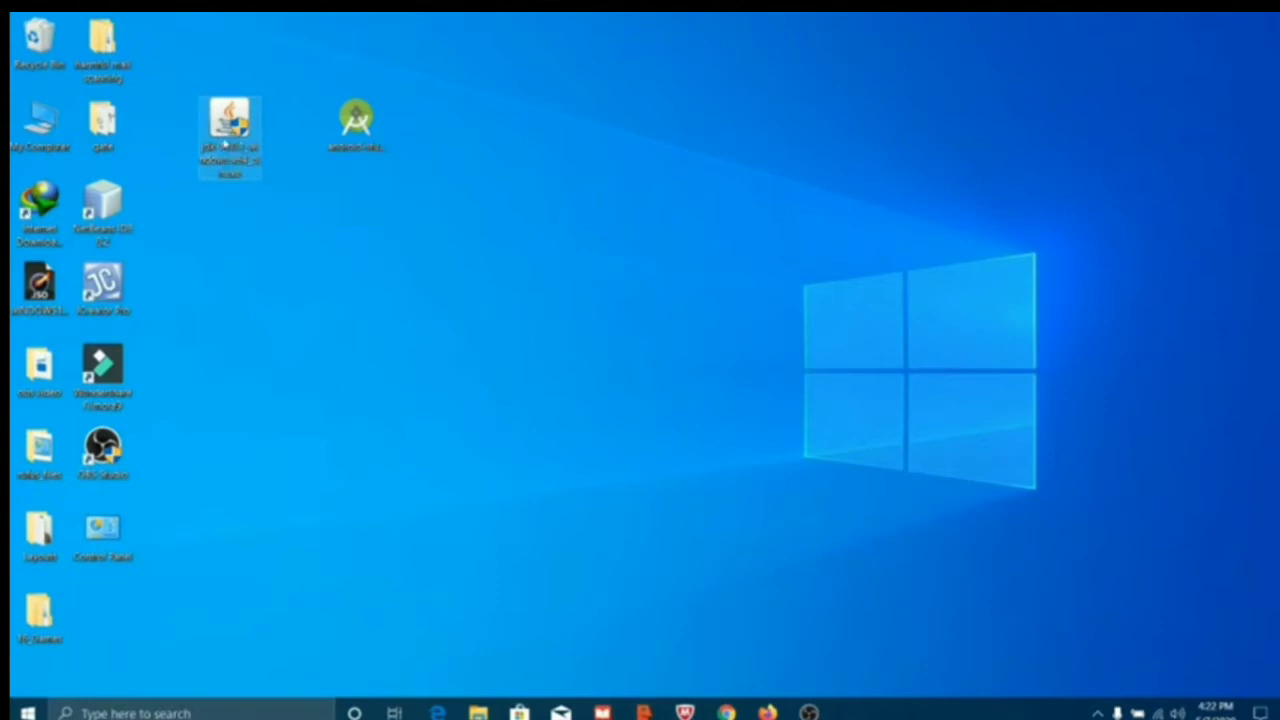
{"action": "double_click", "coordinate": [224, 143]}
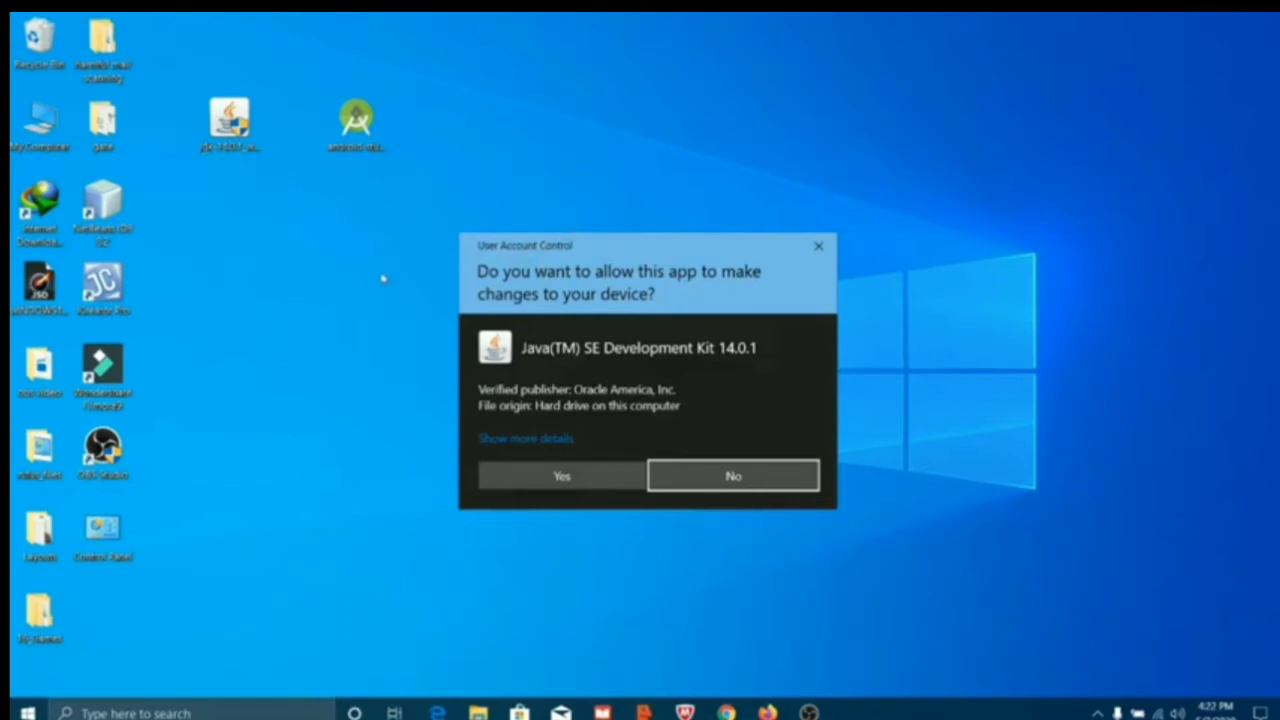
{"action": "left_click", "coordinate": [562, 477]}
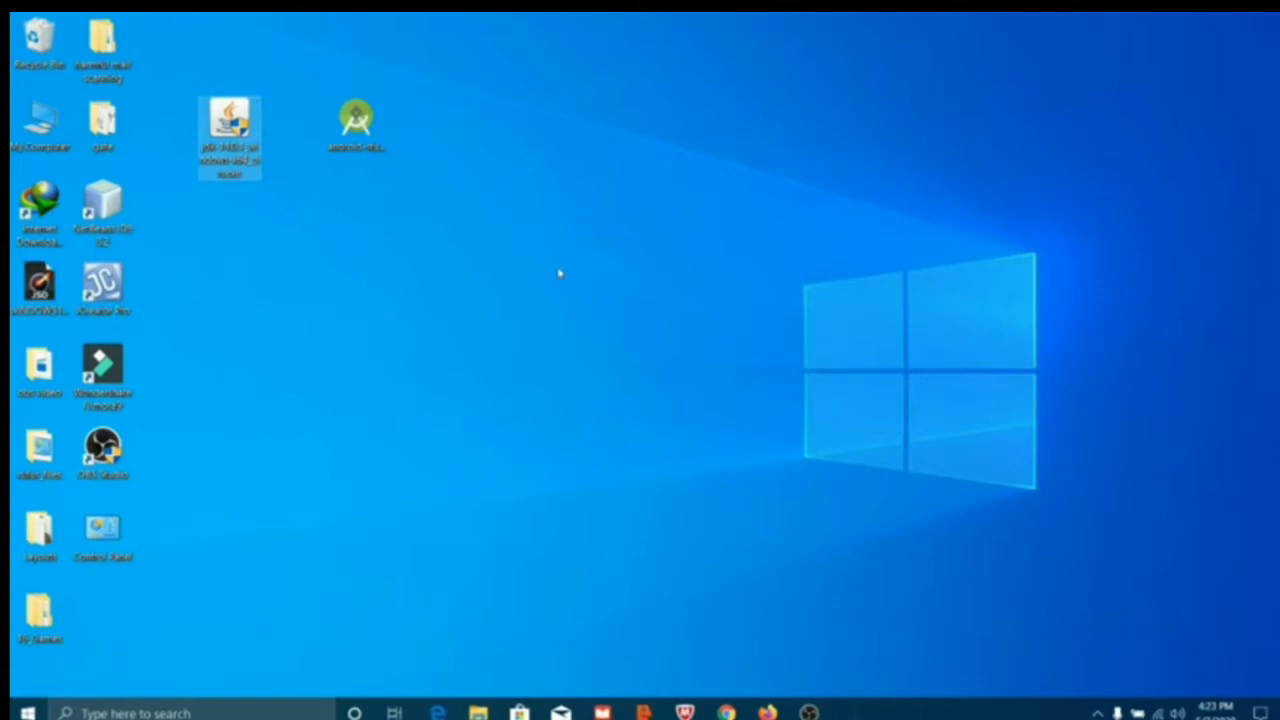
{"action": "right_click", "coordinate": [559, 273]}
{"action": "left_click", "coordinate": [597, 308]}
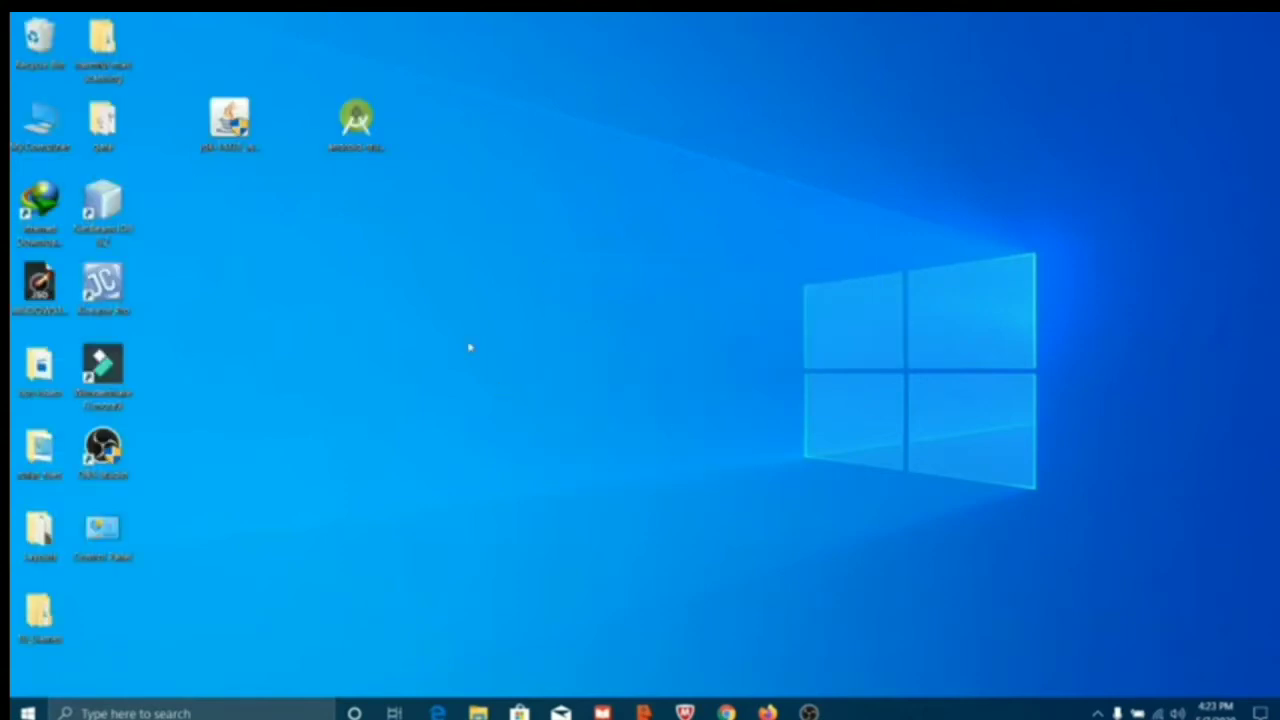
{"action": "right_click", "coordinate": [532, 327]}
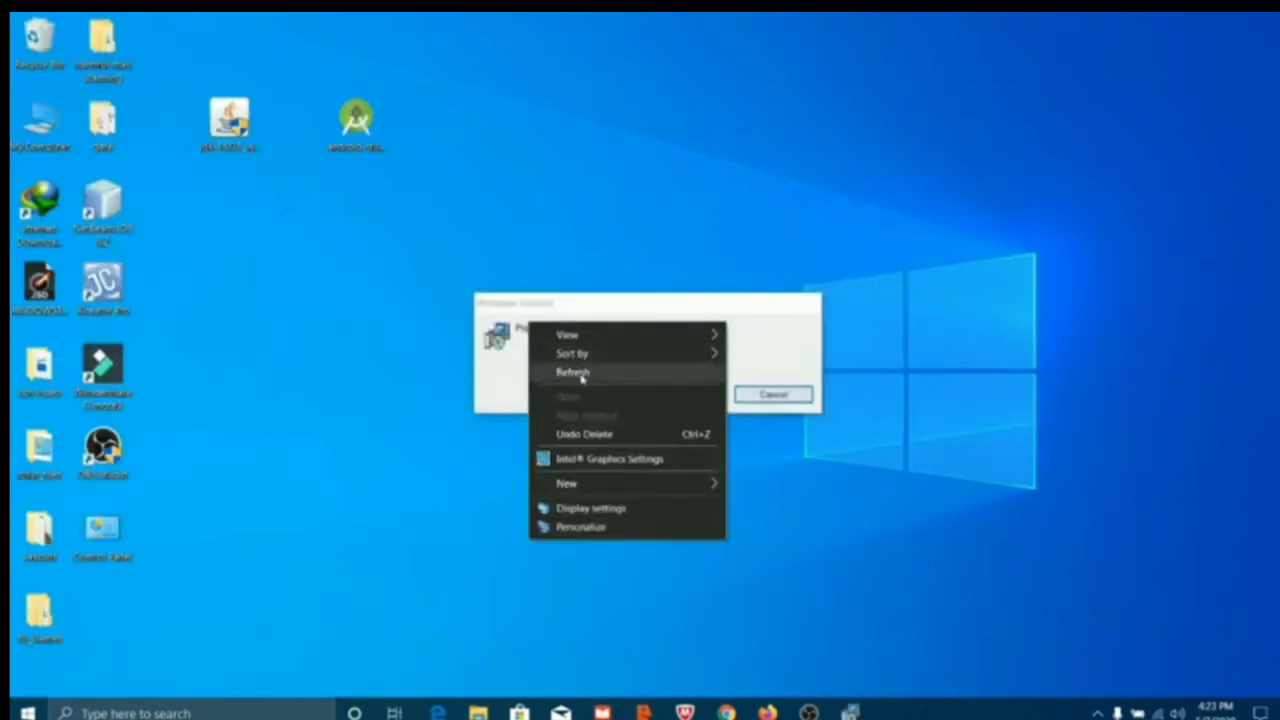
{"action": "left_click", "coordinate": [595, 368]}
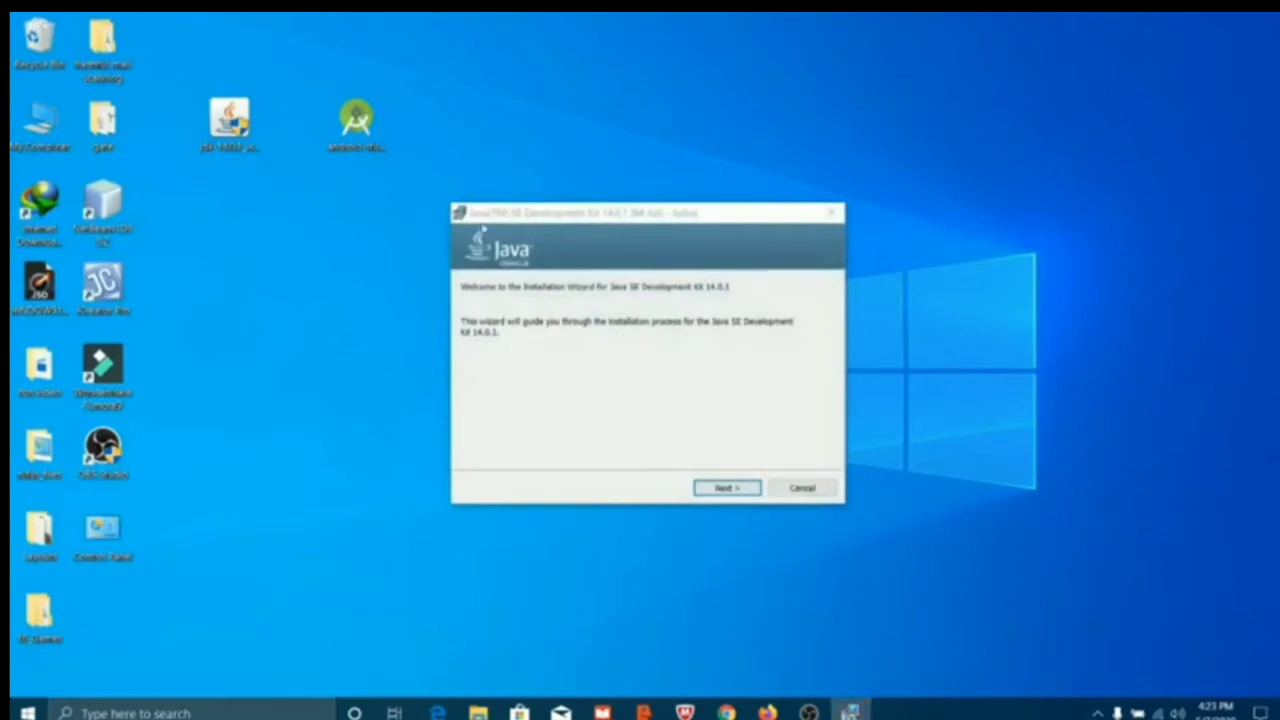
Install Java SE Development Kit 14.0.1 in the default destination folder, close the finished wizard, and refresh the desktop.
{"action": "left_click", "coordinate": [709, 488]}
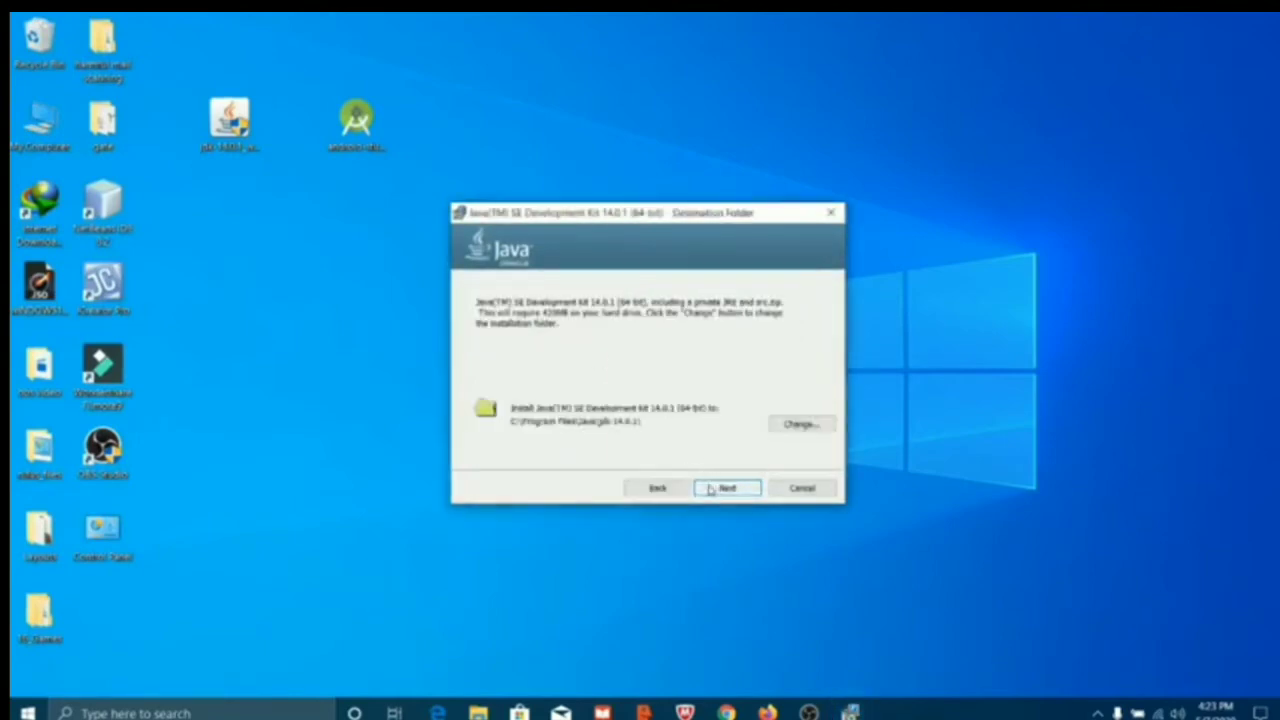
{"action": "left_click", "coordinate": [729, 490]}
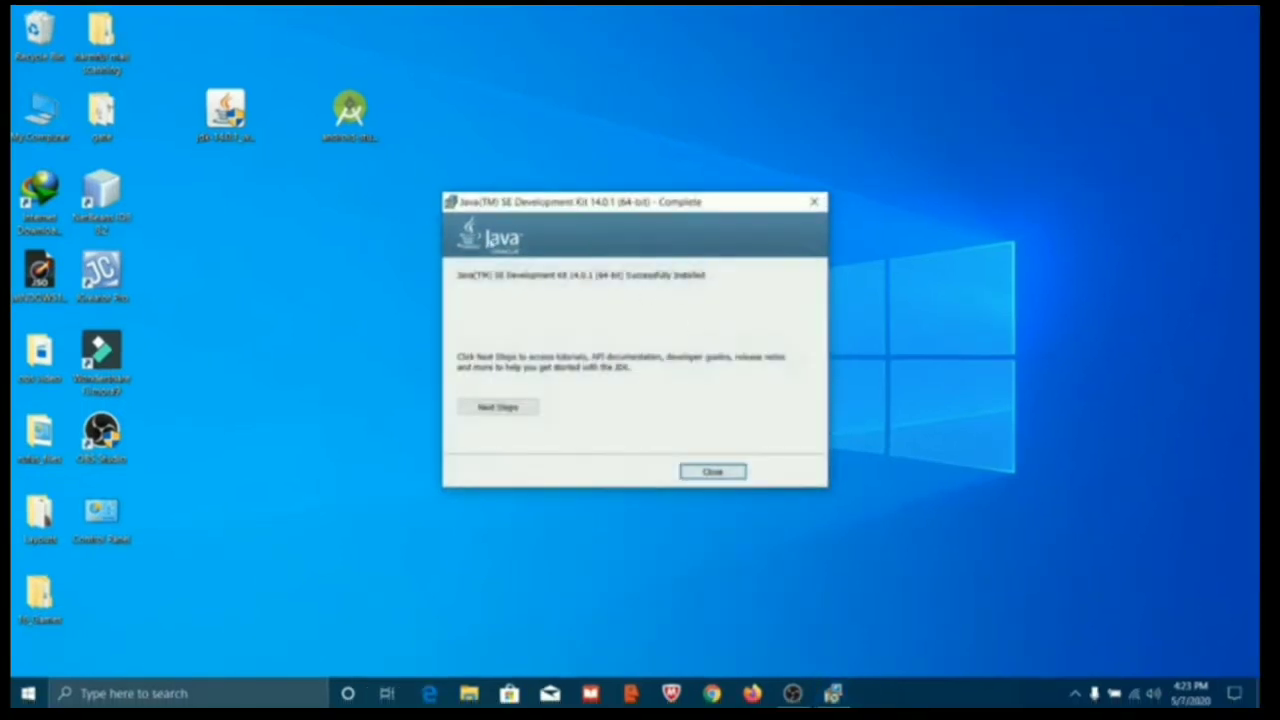
{"action": "left_click", "coordinate": [712, 472]}
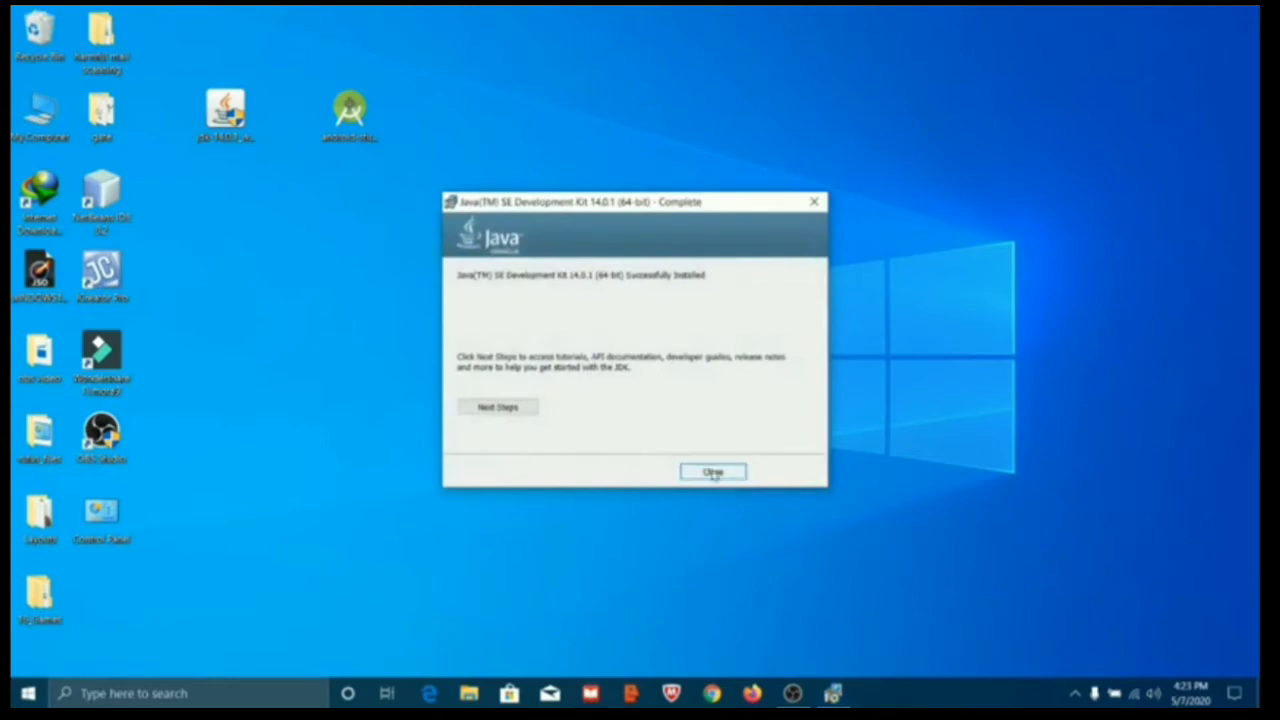
{"action": "right_click", "coordinate": [512, 274]}
{"action": "left_click", "coordinate": [545, 318]}
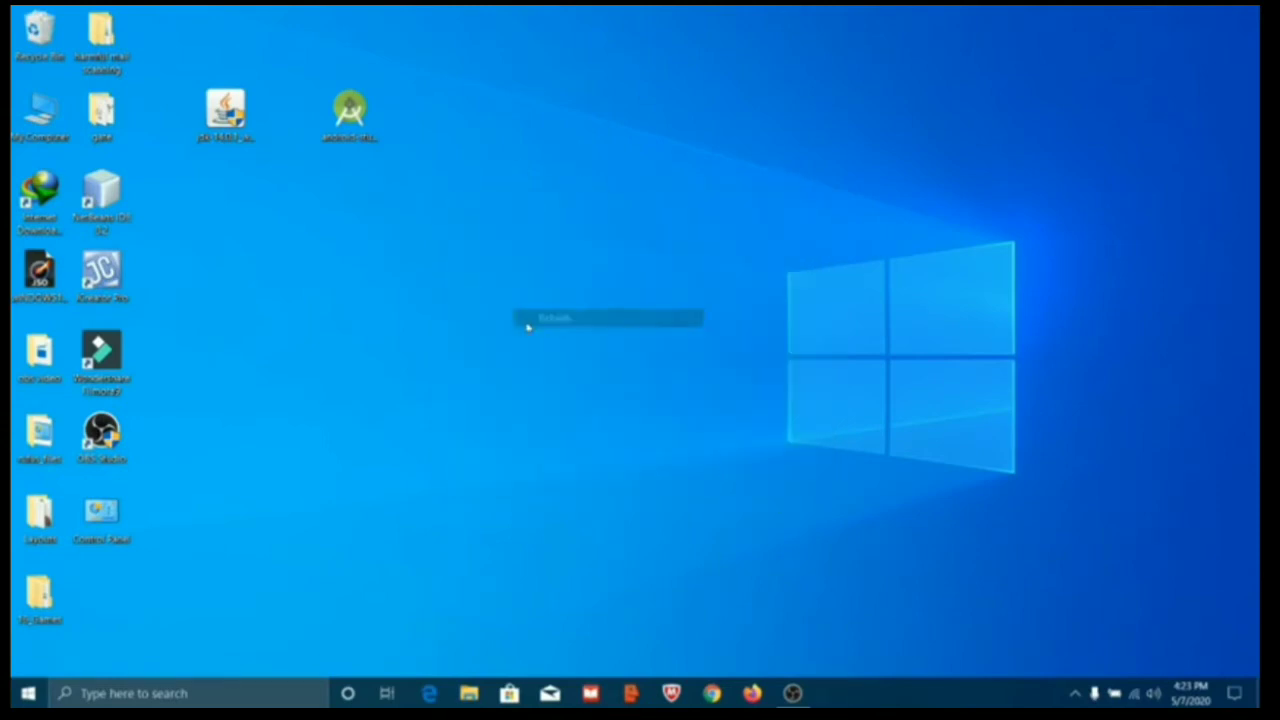
Run javac in a new Command Prompt to check whether the Java compiler is available, and close the window.
{"action": "left_click", "coordinate": [150, 703]}
{"action": "type", "text": "cmd"}
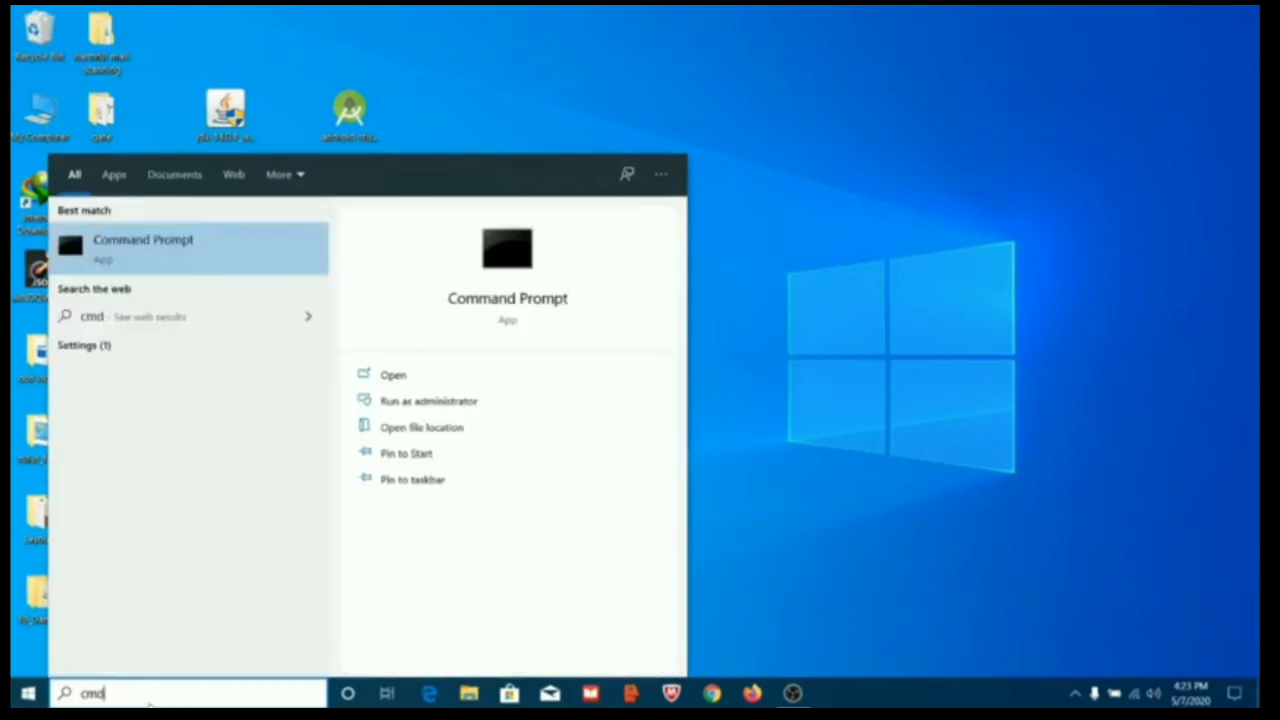
{"action": "key", "text": "Return"}
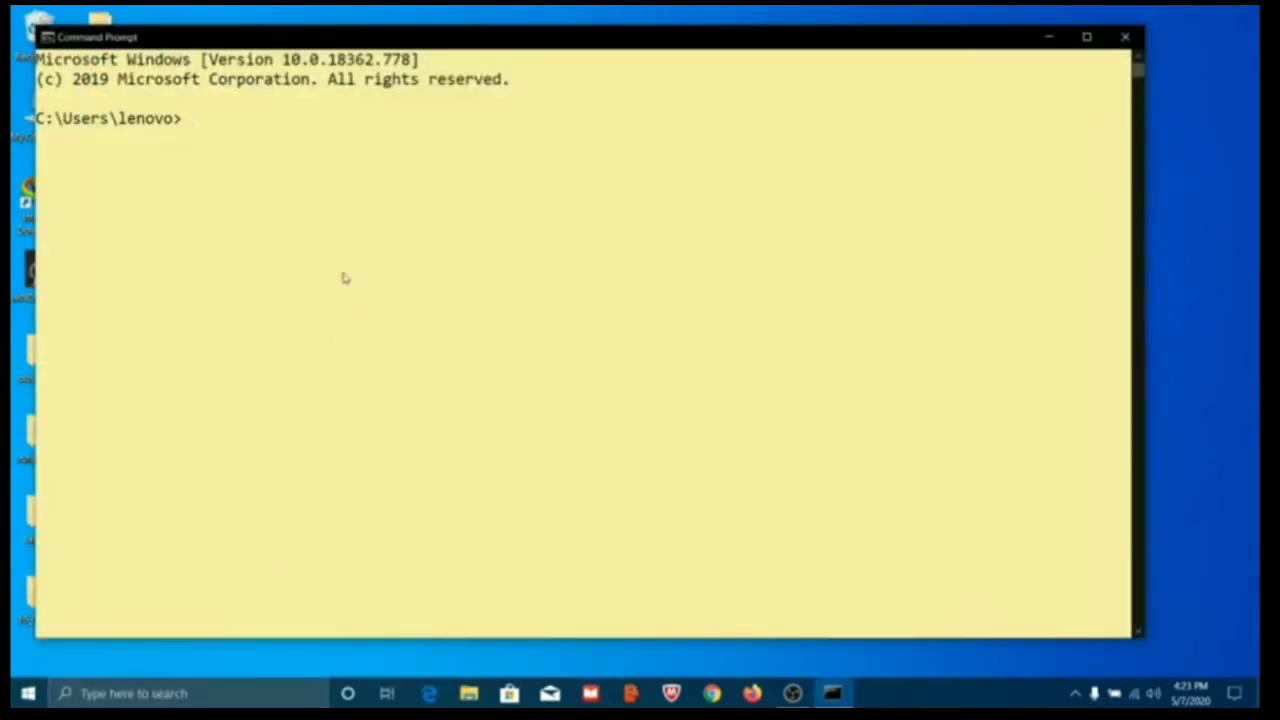
{"action": "type", "text": "javac"}
{"action": "key", "text": "Return"}
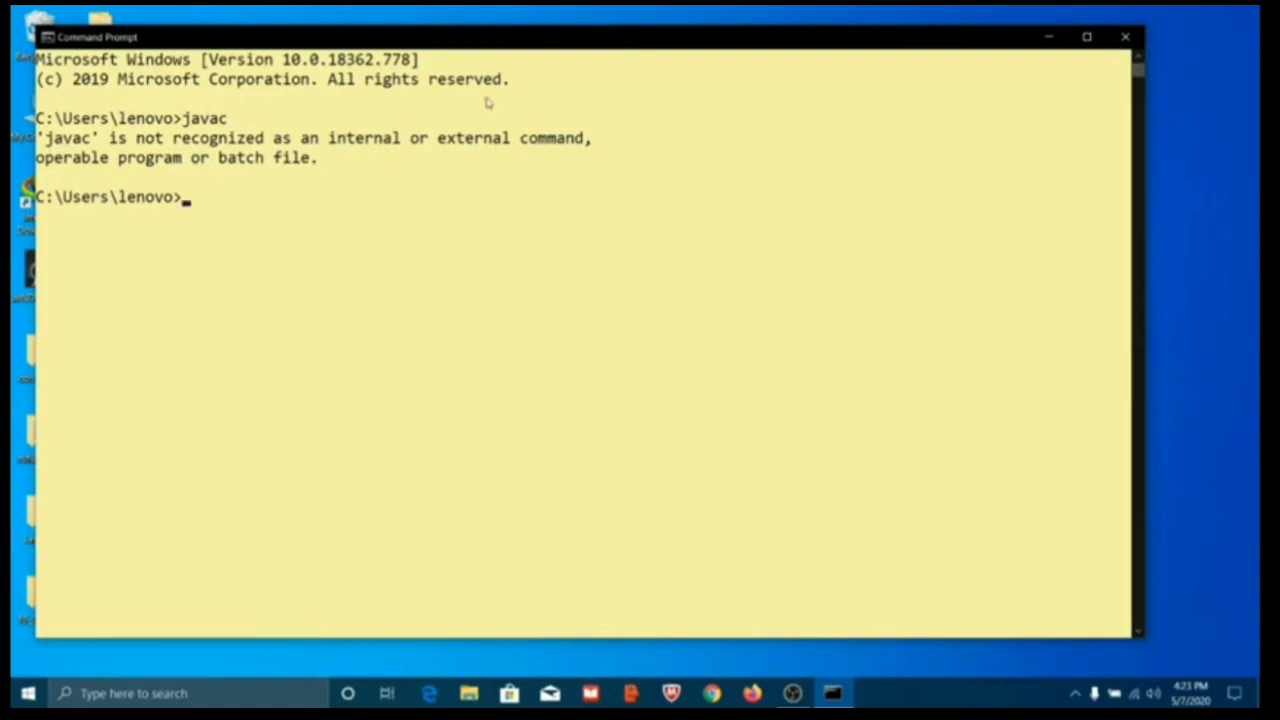
{"action": "left_click", "coordinate": [1120, 42]}
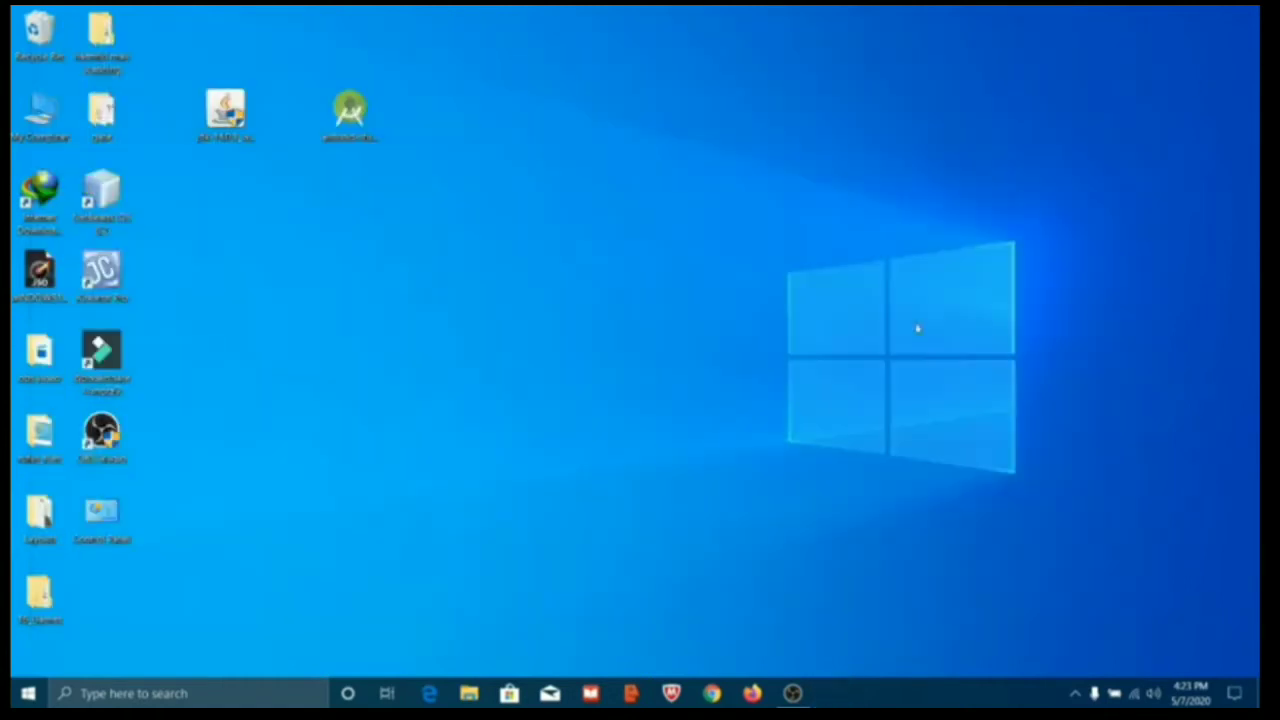
Copy the path of the C:\Program Files\Java\jdk-14.0.1 folder from File Explorer and minimize the window.
{"action": "double_click", "coordinate": [40, 112]}
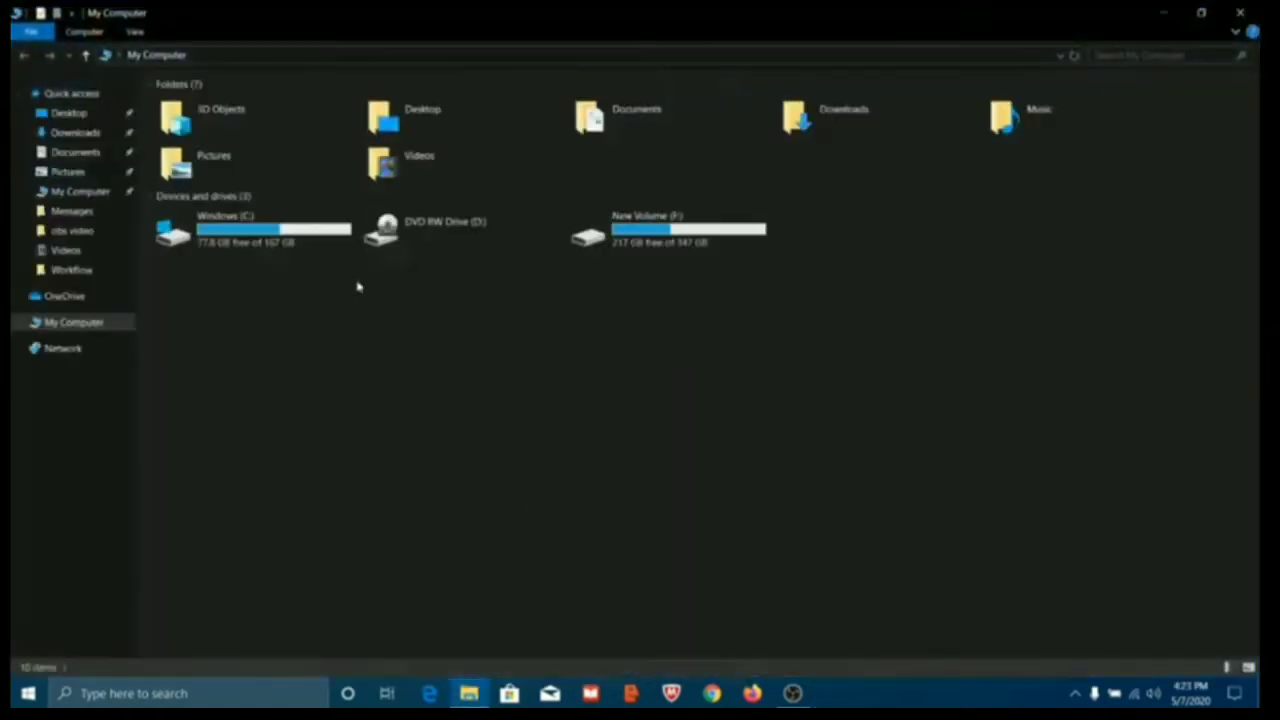
{"action": "double_click", "coordinate": [270, 238]}
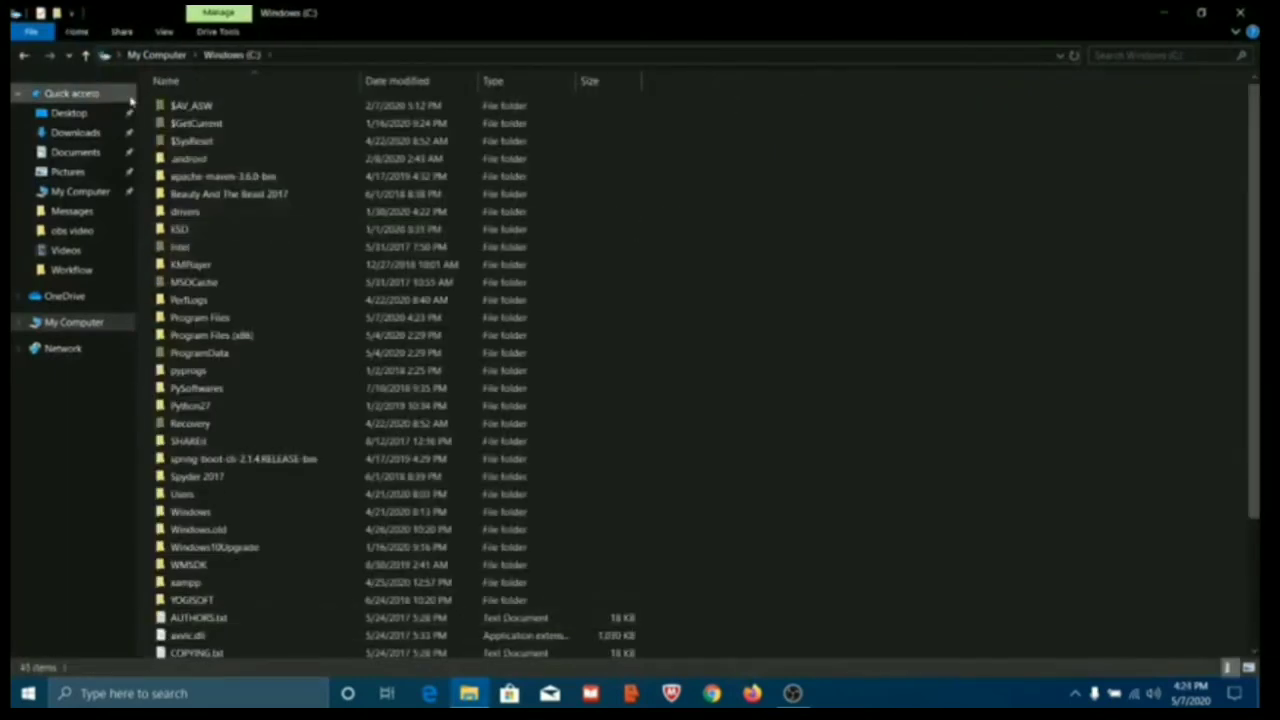
{"action": "double_click", "coordinate": [230, 319]}
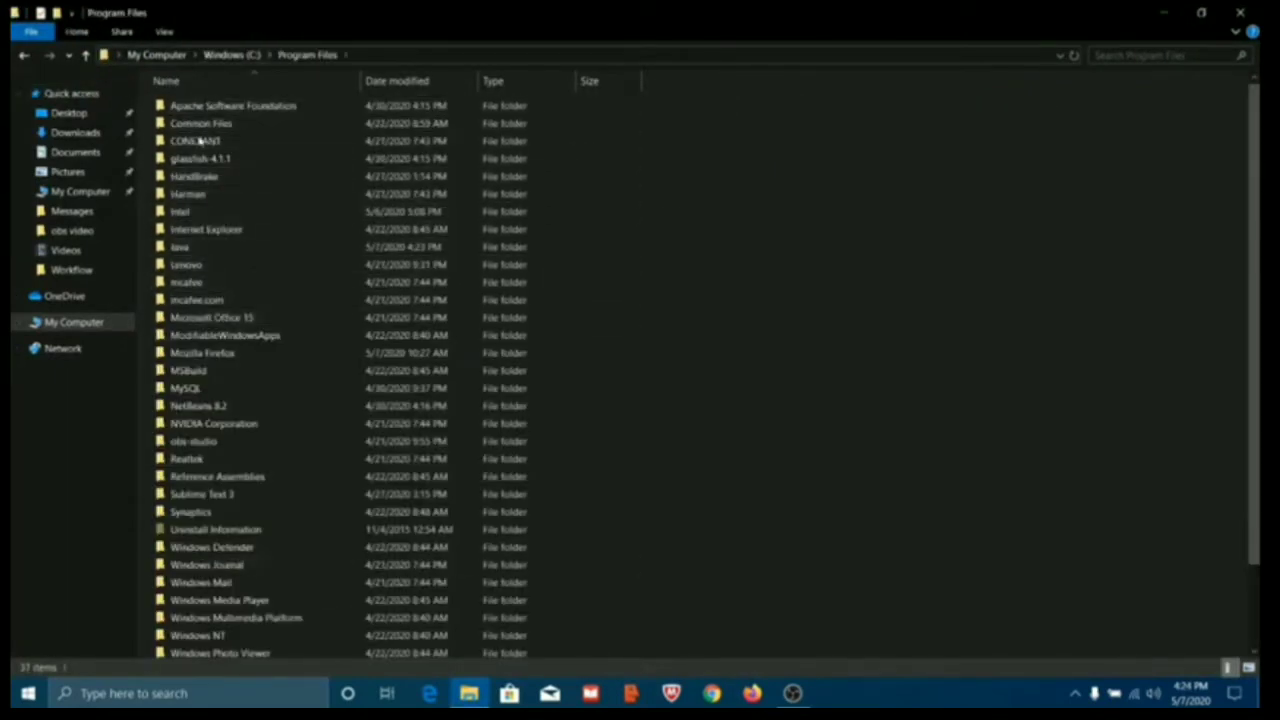
{"action": "double_click", "coordinate": [228, 255]}
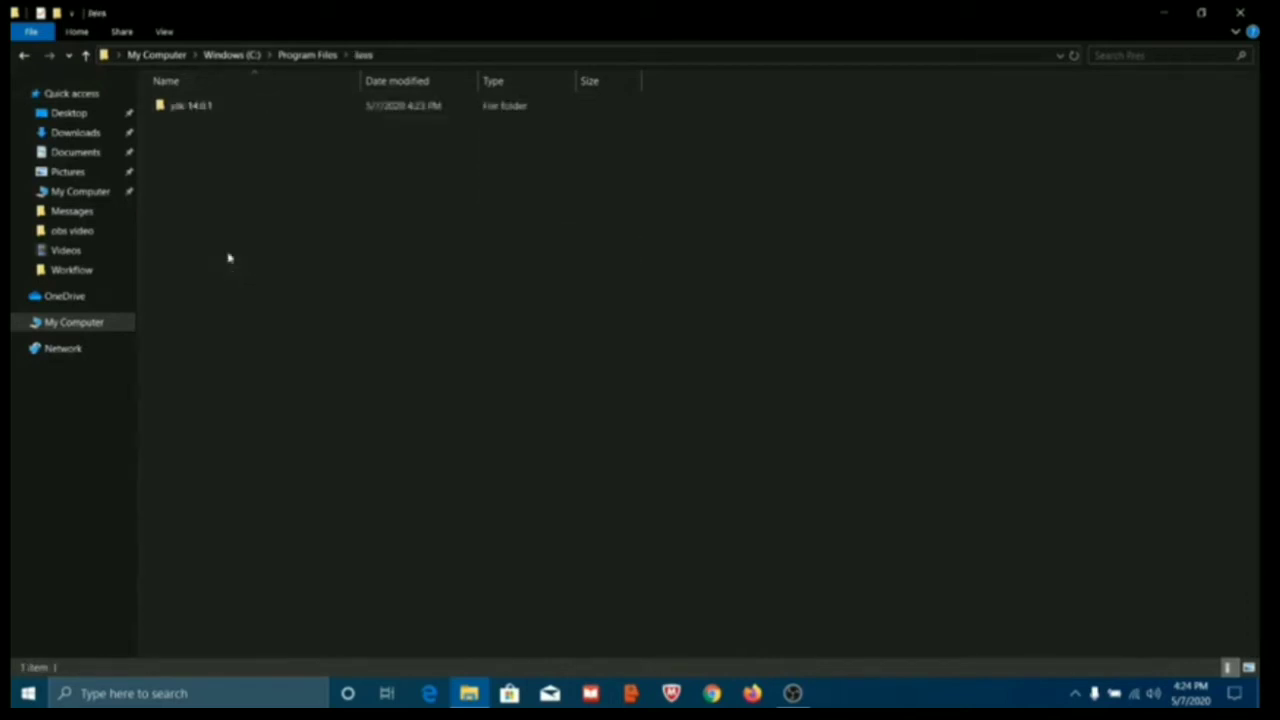
{"action": "double_click", "coordinate": [242, 110]}
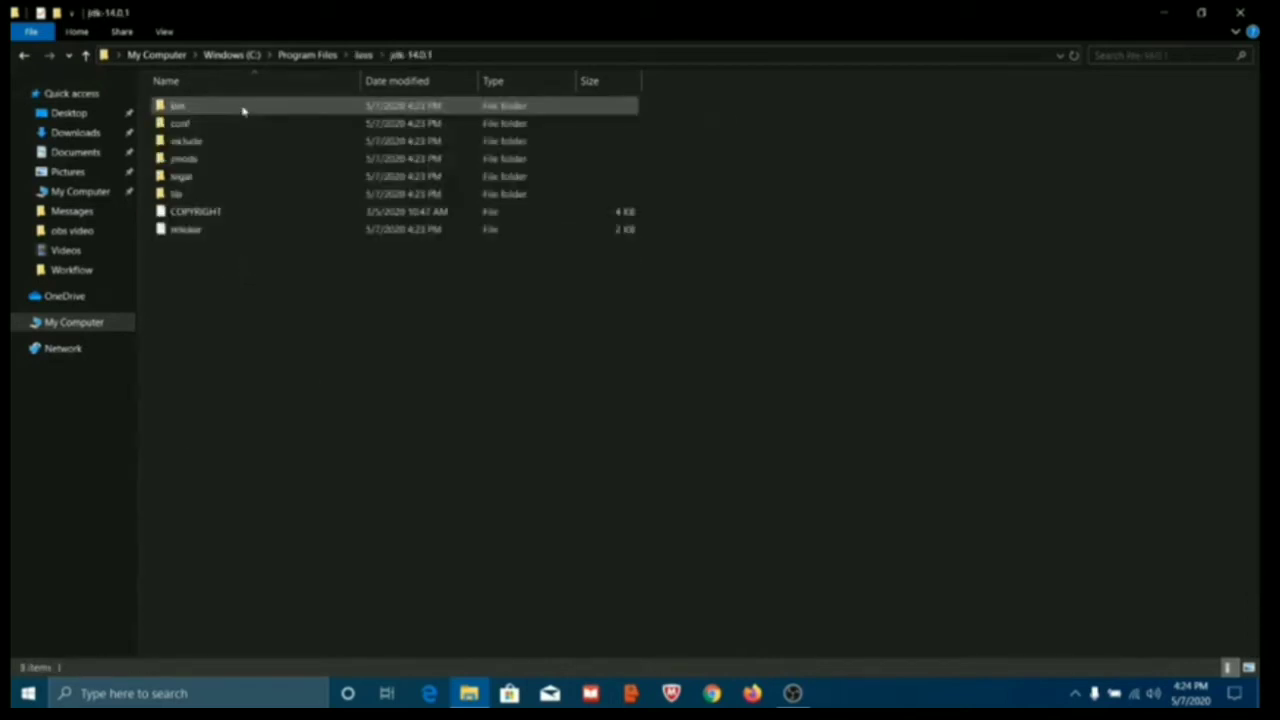
{"action": "left_click", "coordinate": [477, 56]}
{"action": "key", "text": "cmd+c"}
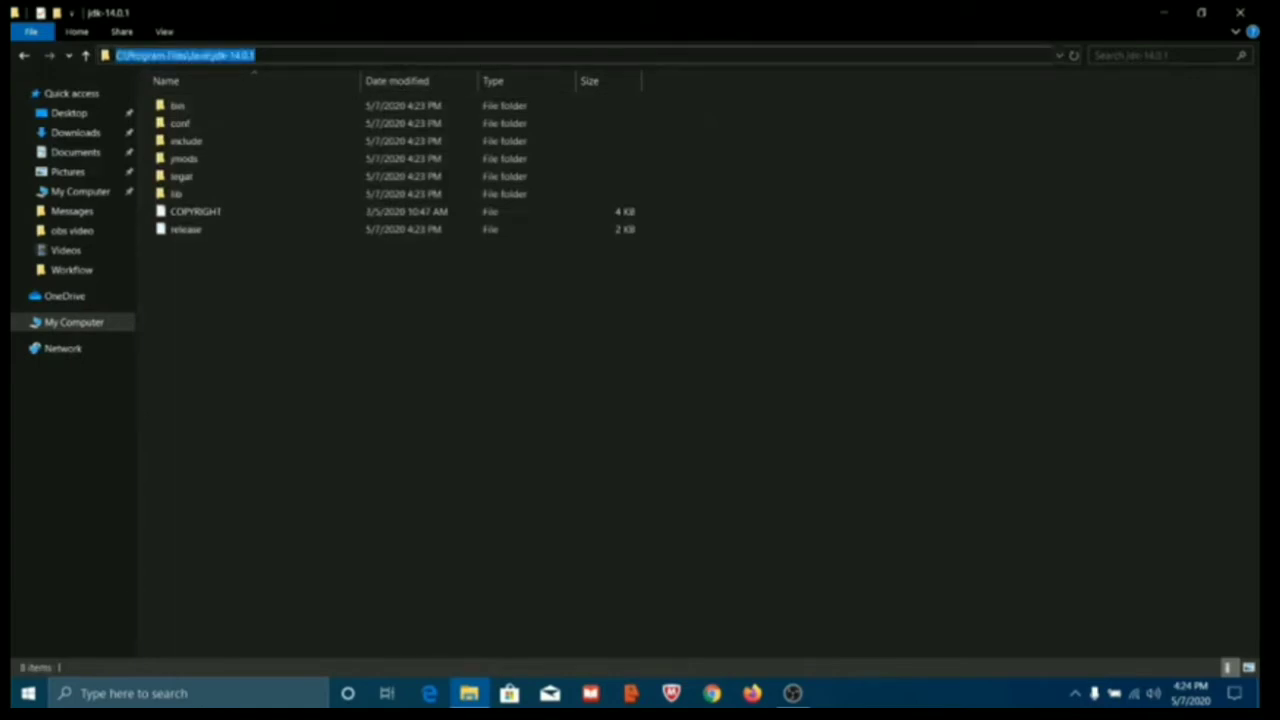
{"action": "left_click", "coordinate": [1164, 12]}
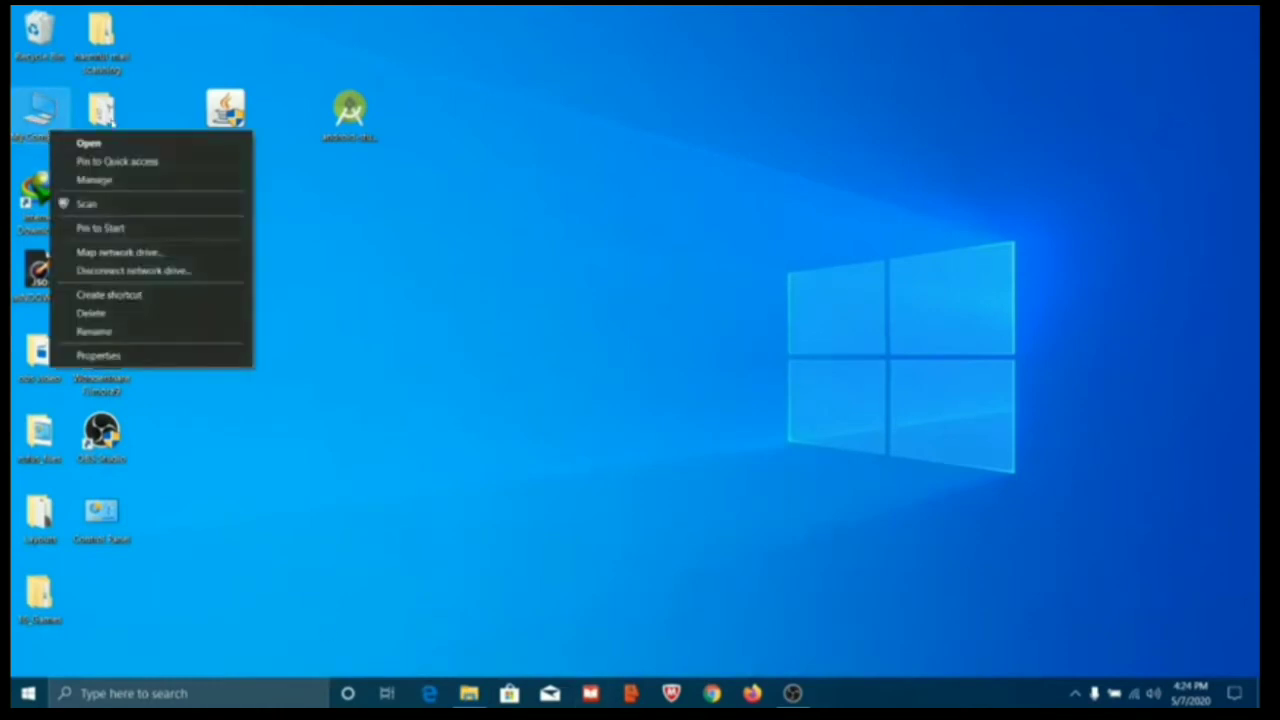
From the computer's advanced system settings, create the system environment variable JAVA_HOME with the copied path C:\Program Files\Java\jdk-14.0.1.
{"action": "left_click", "coordinate": [88, 355]}
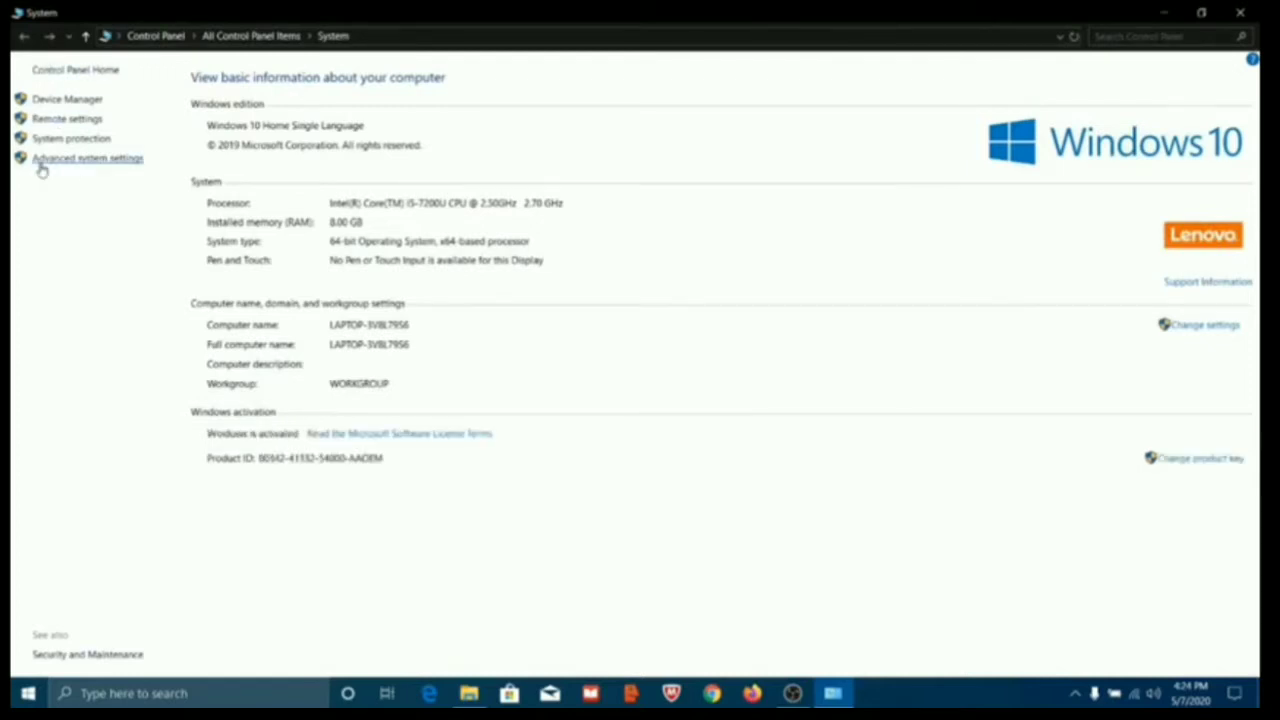
{"action": "left_click", "coordinate": [78, 160]}
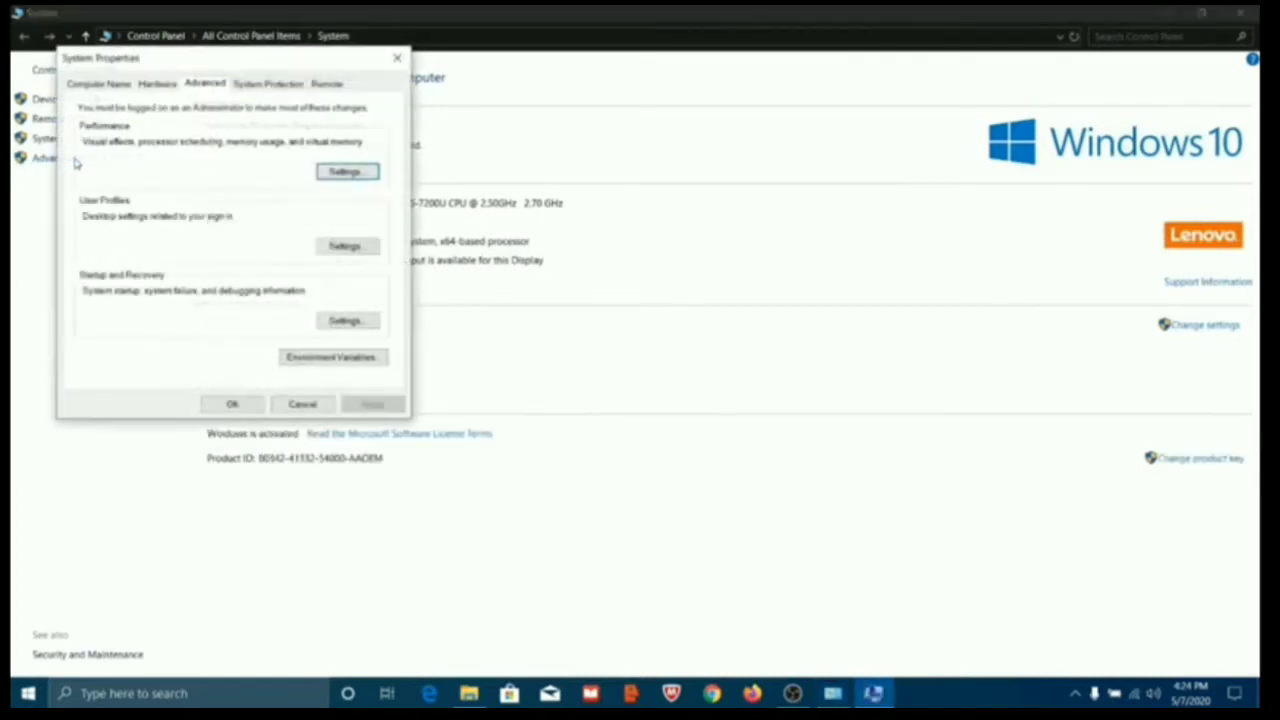
{"action": "left_click", "coordinate": [320, 362]}
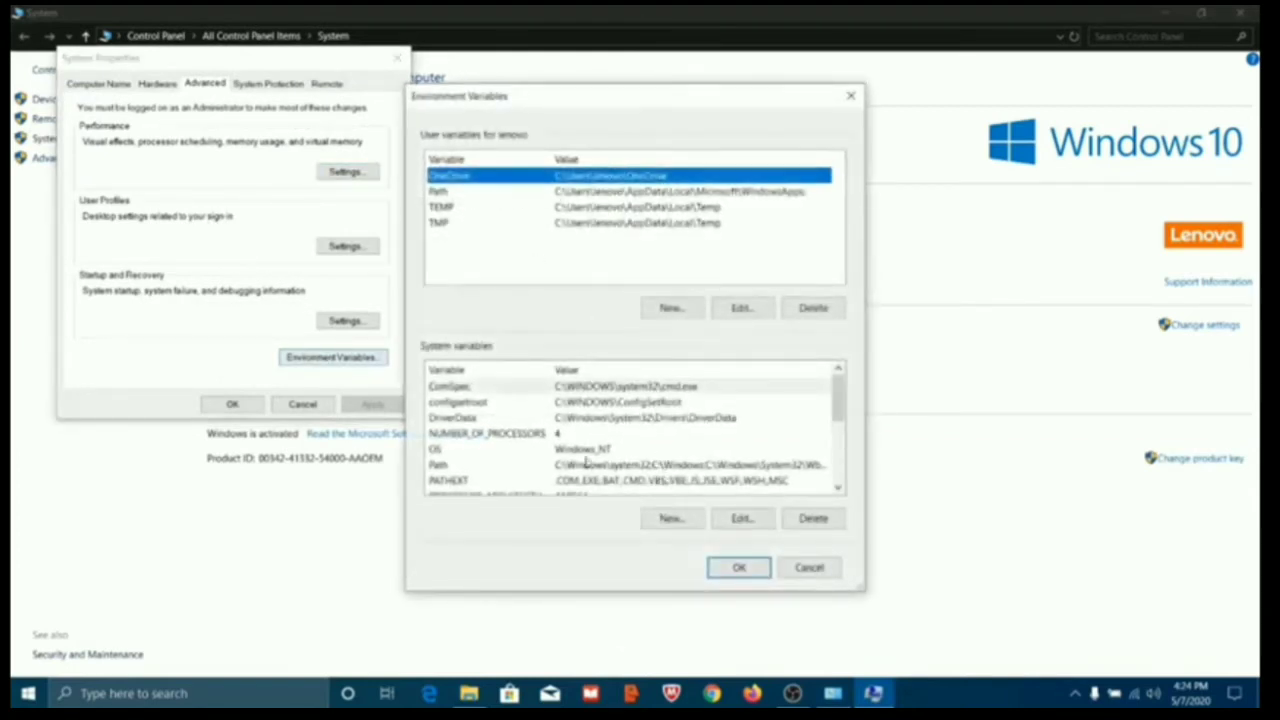
{"action": "left_click", "coordinate": [678, 519]}
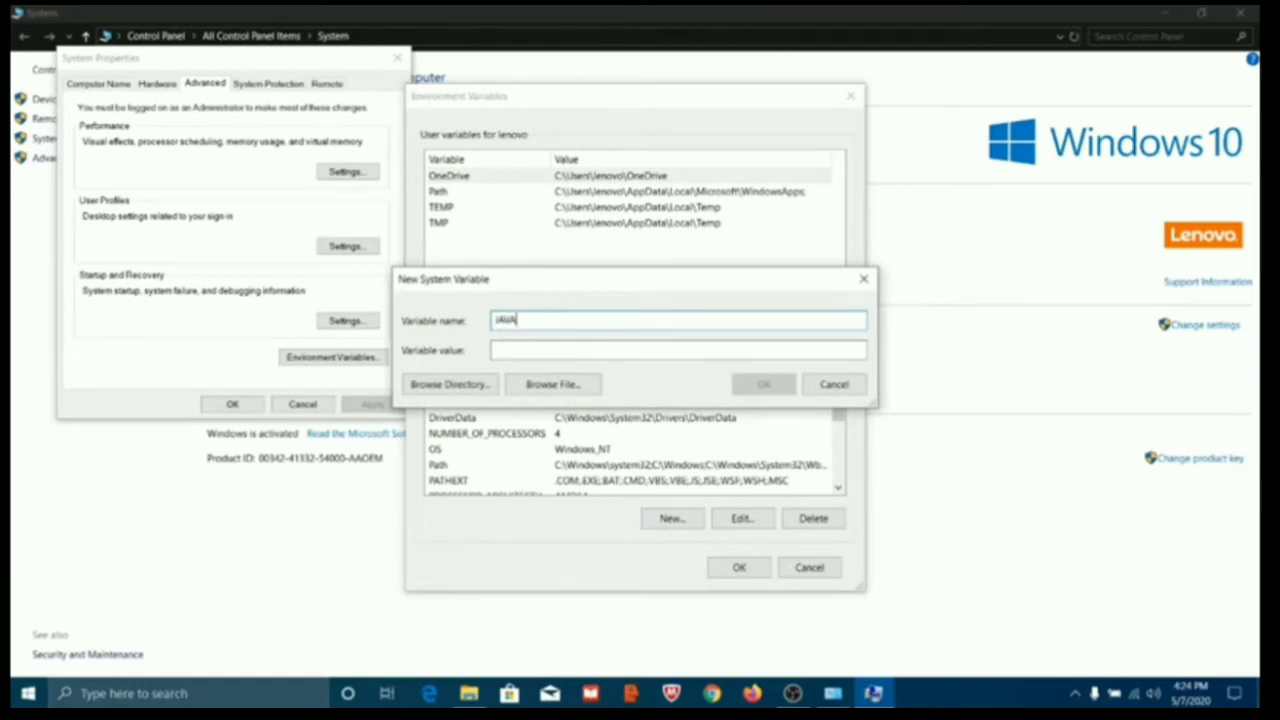
{"action": "type", "text": "JAVA_HOME"}
{"action": "right_click", "coordinate": [510, 349]}
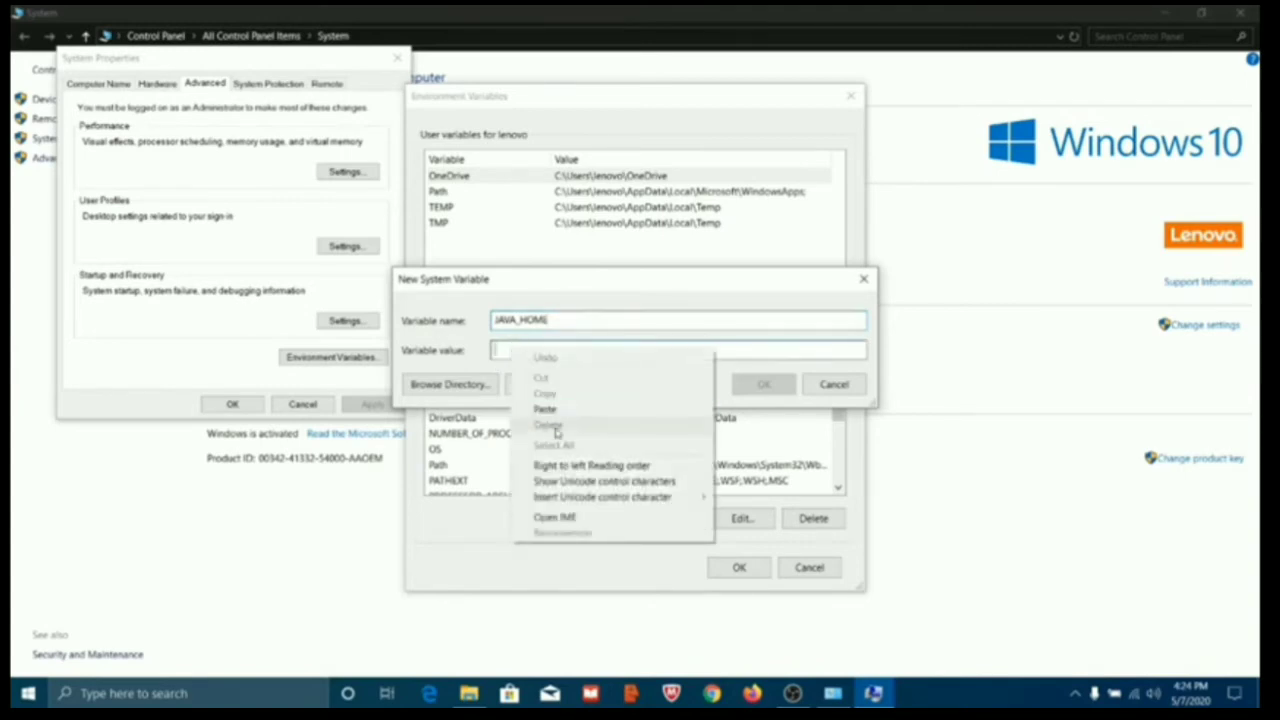
{"action": "left_click", "coordinate": [545, 408]}
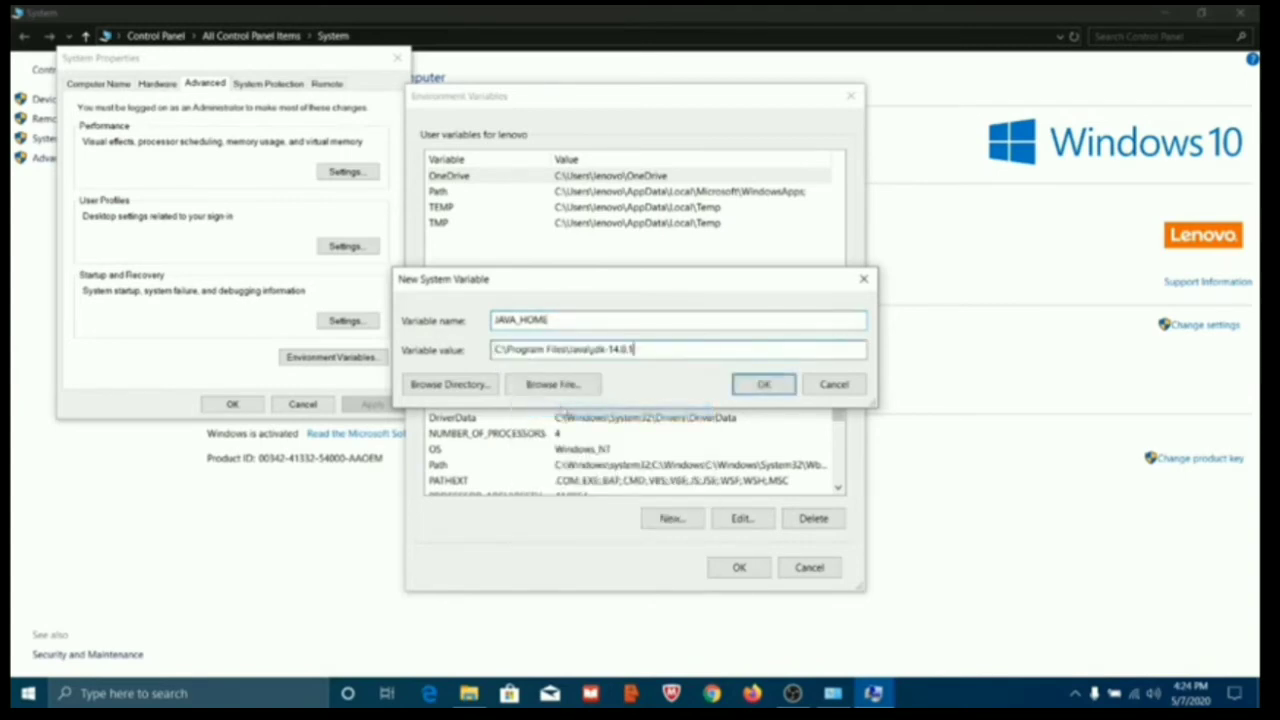
{"action": "left_click", "coordinate": [764, 386]}
Add the entry %JAVA_HOME%\BIN to the system Path variable, save the changes, and return to a refreshed desktop.
{"action": "scroll", "coordinate": [512, 398], "scroll_direction": "down", "scroll_amount": 1}
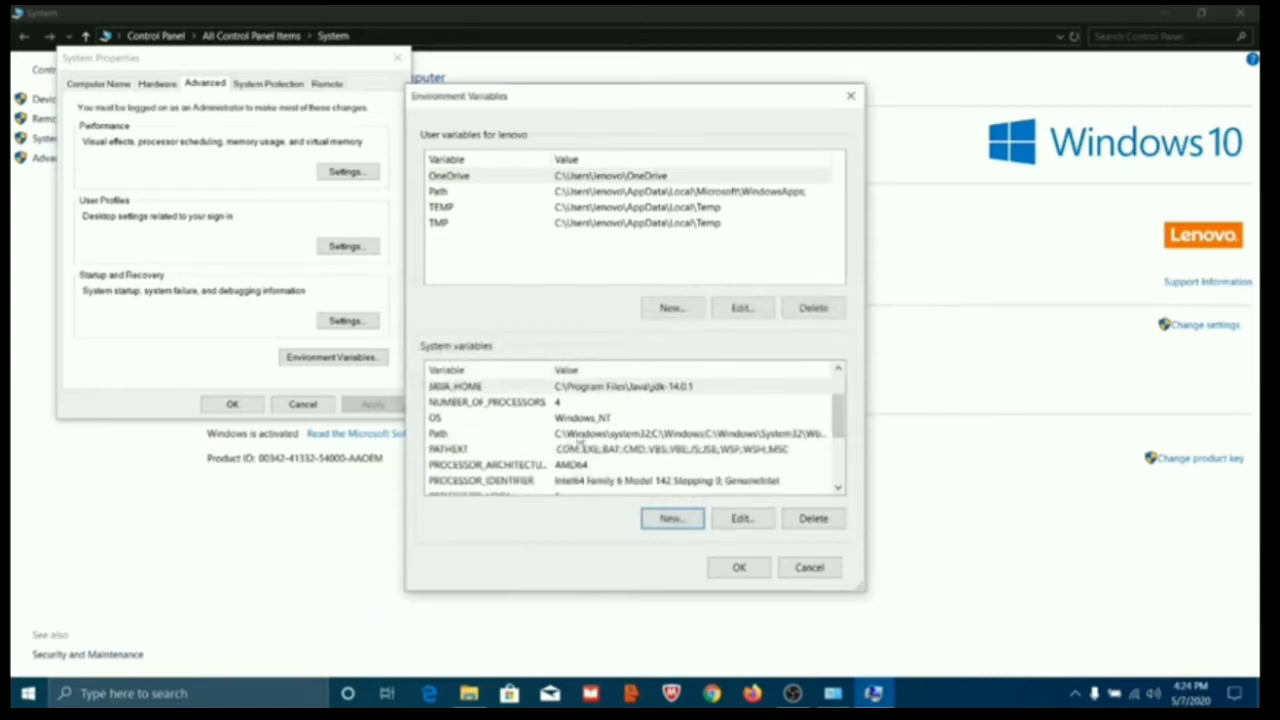
{"action": "left_click", "coordinate": [585, 435]}
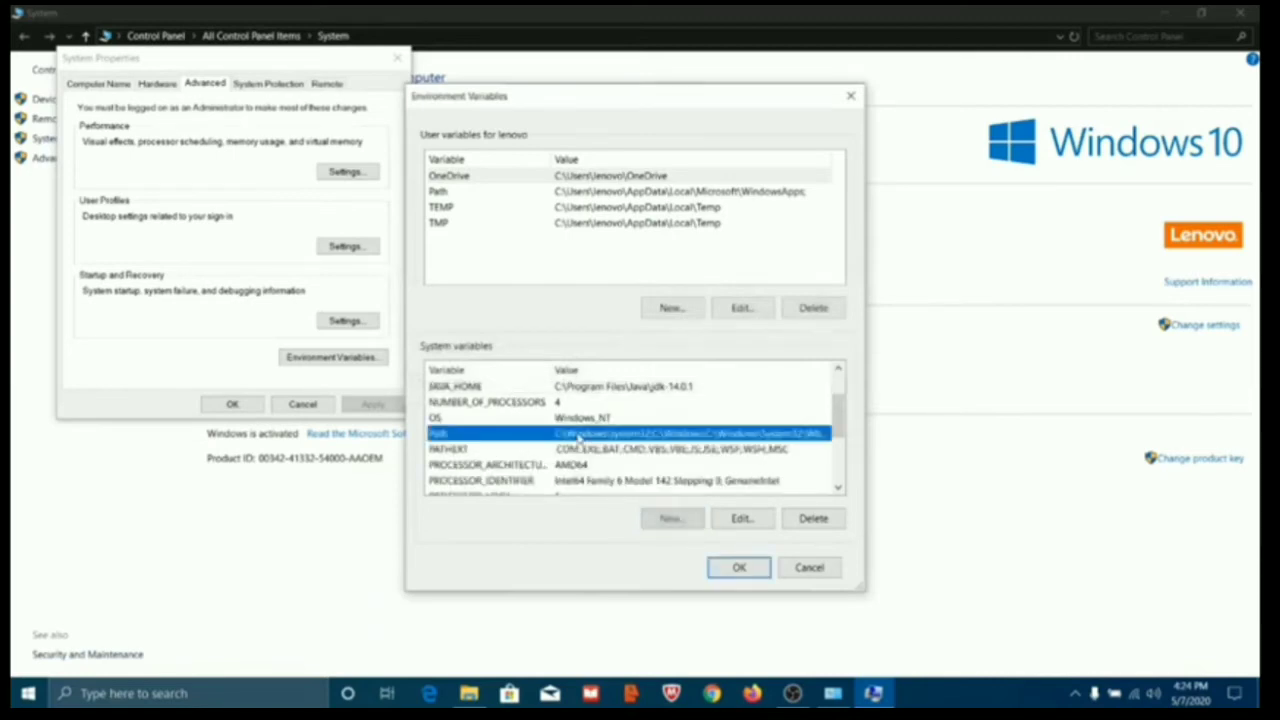
{"action": "left_click", "coordinate": [741, 519]}
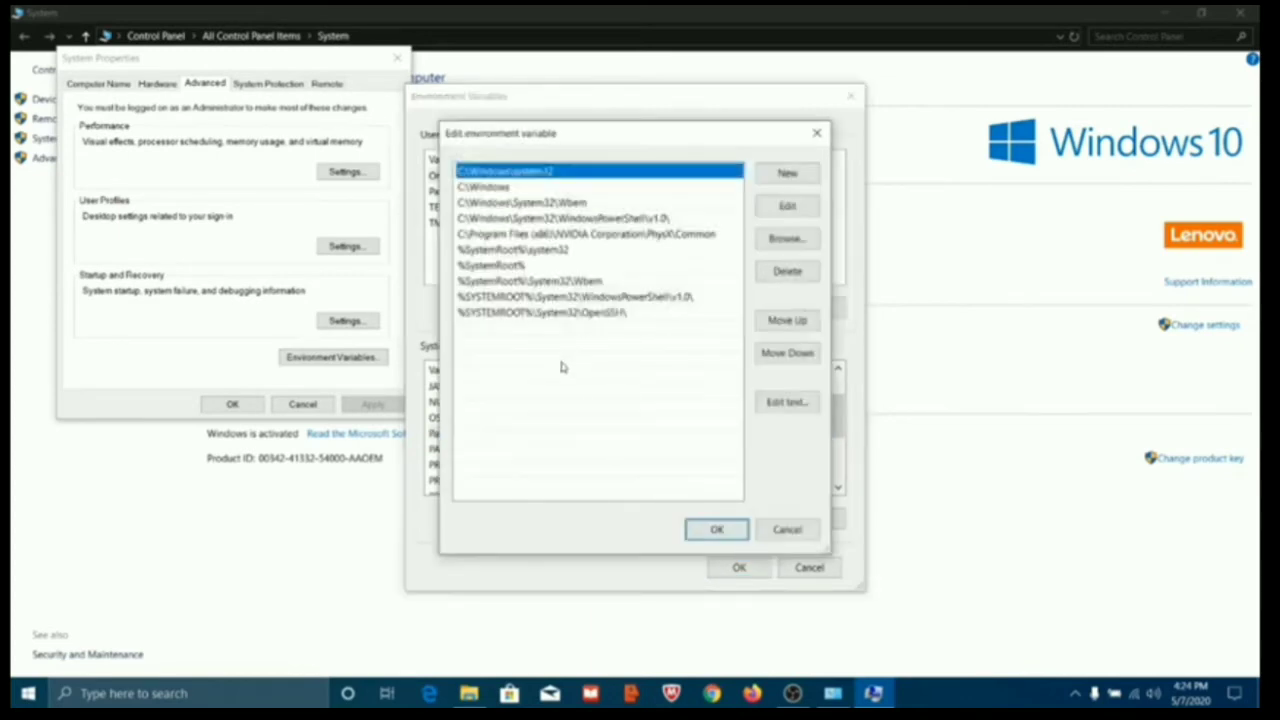
{"action": "left_click", "coordinate": [782, 175]}
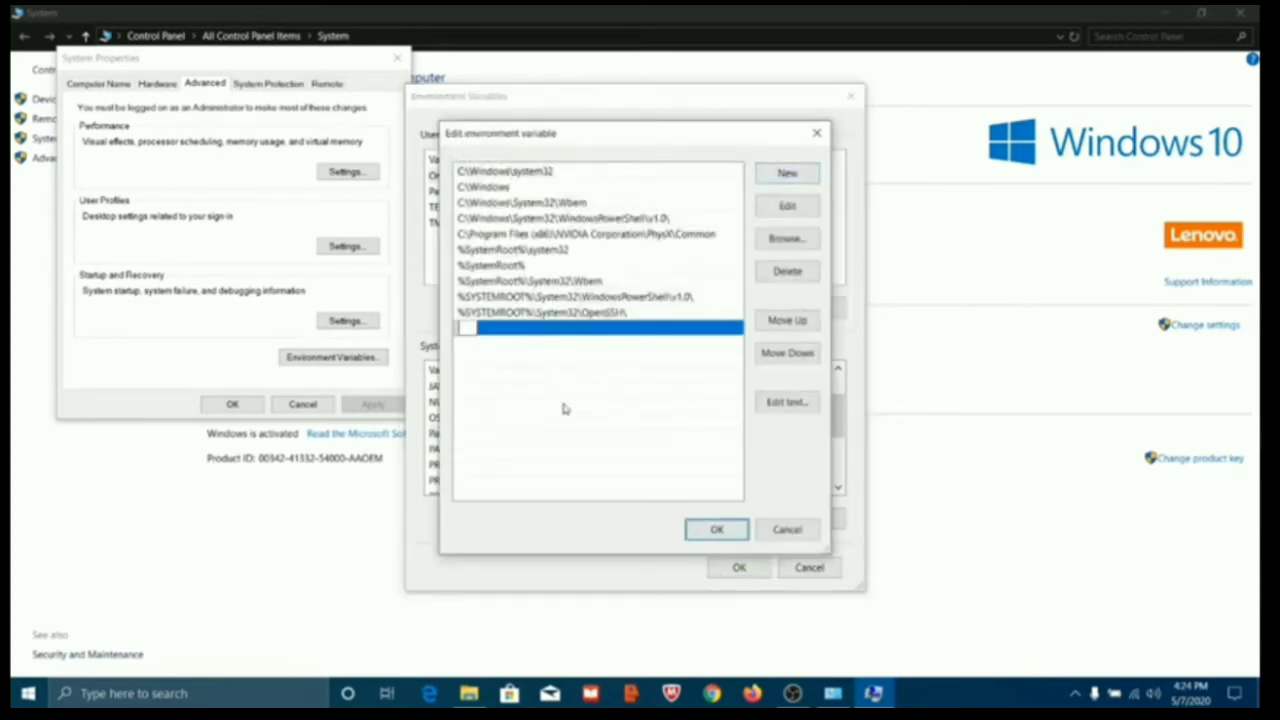
{"action": "type", "text": "%JAVA_HOME"}
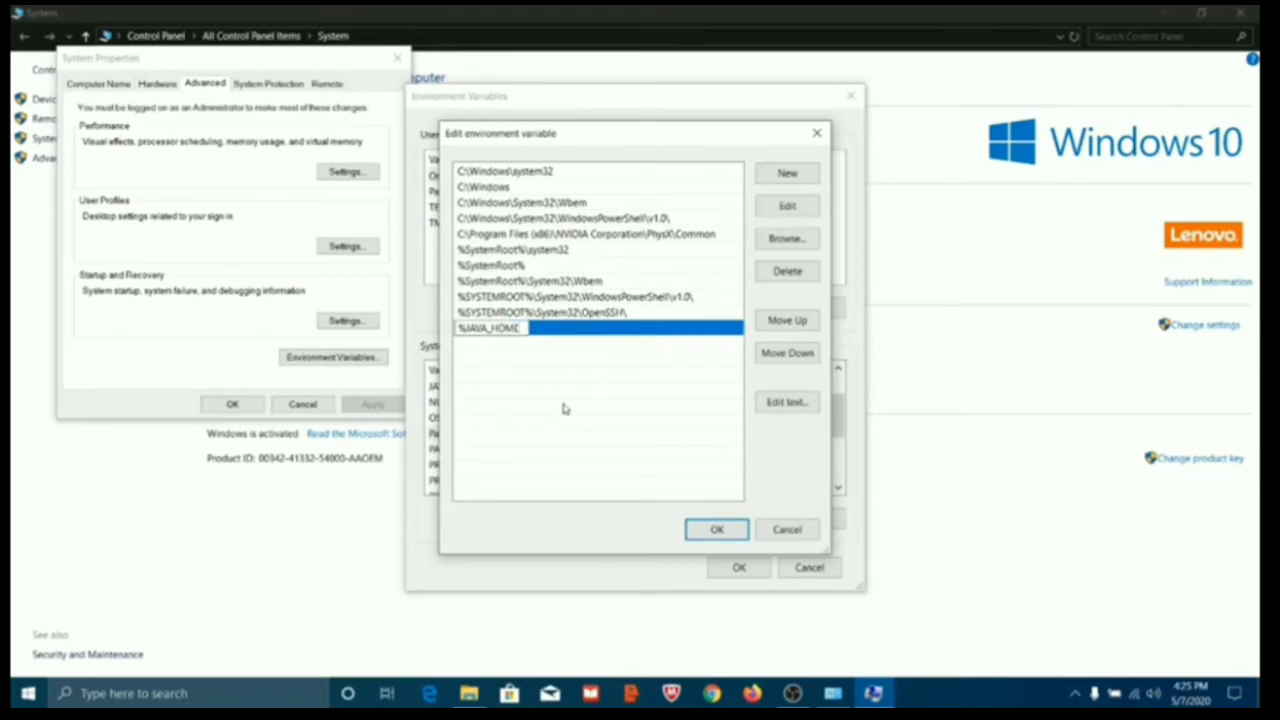
{"action": "type", "text": "%\\BIN"}
{"action": "left_click", "coordinate": [720, 533]}
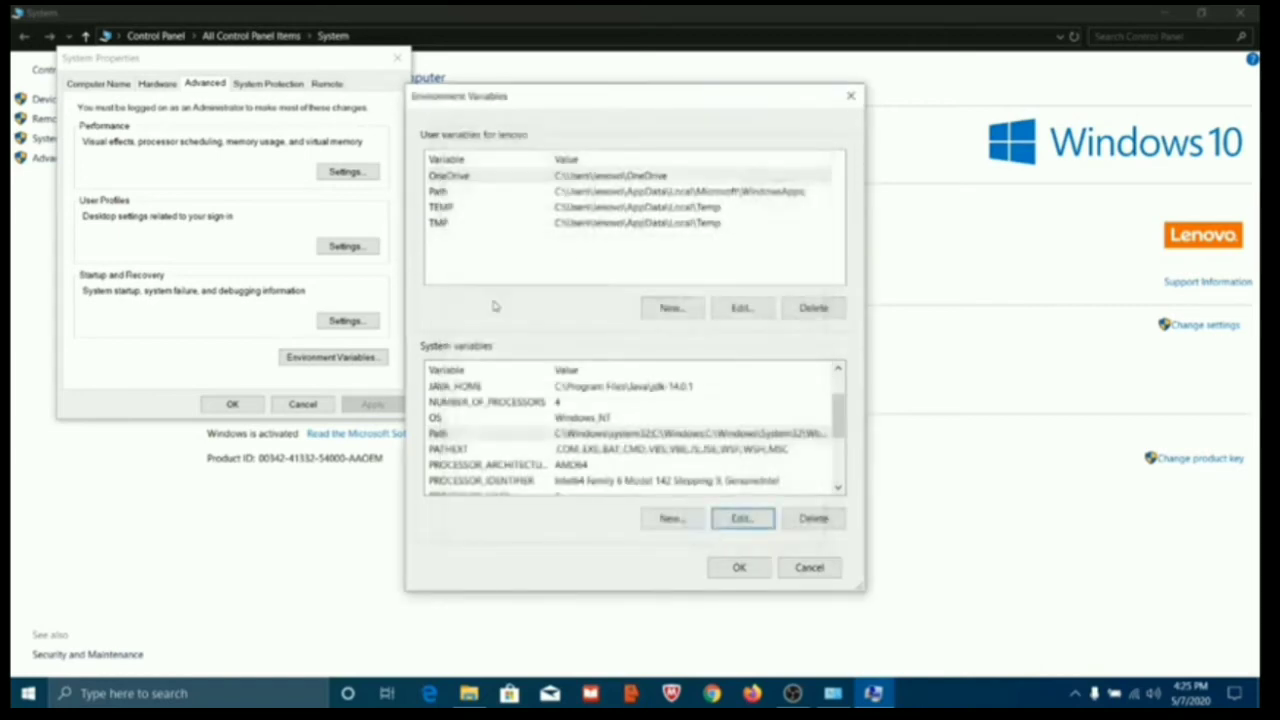
{"action": "left_click", "coordinate": [739, 567]}
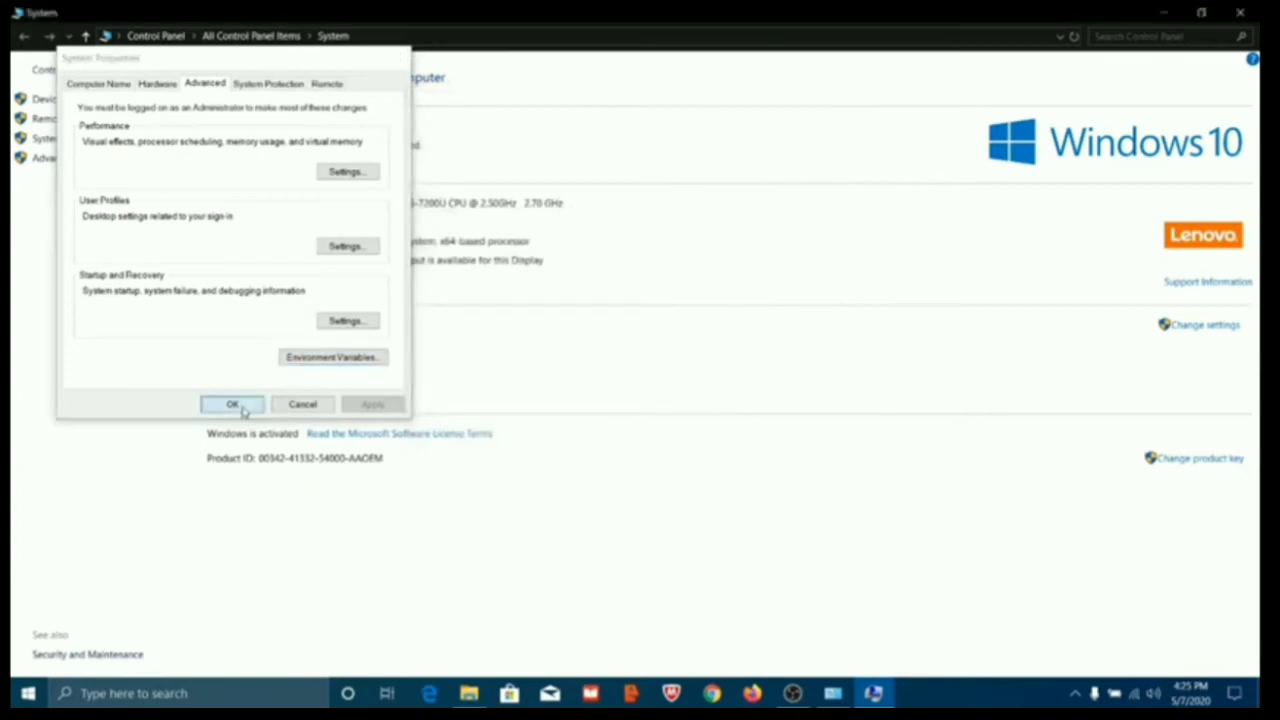
{"action": "left_click", "coordinate": [234, 404]}
{"action": "left_click", "coordinate": [1240, 12]}
{"action": "right_click", "coordinate": [520, 225]}
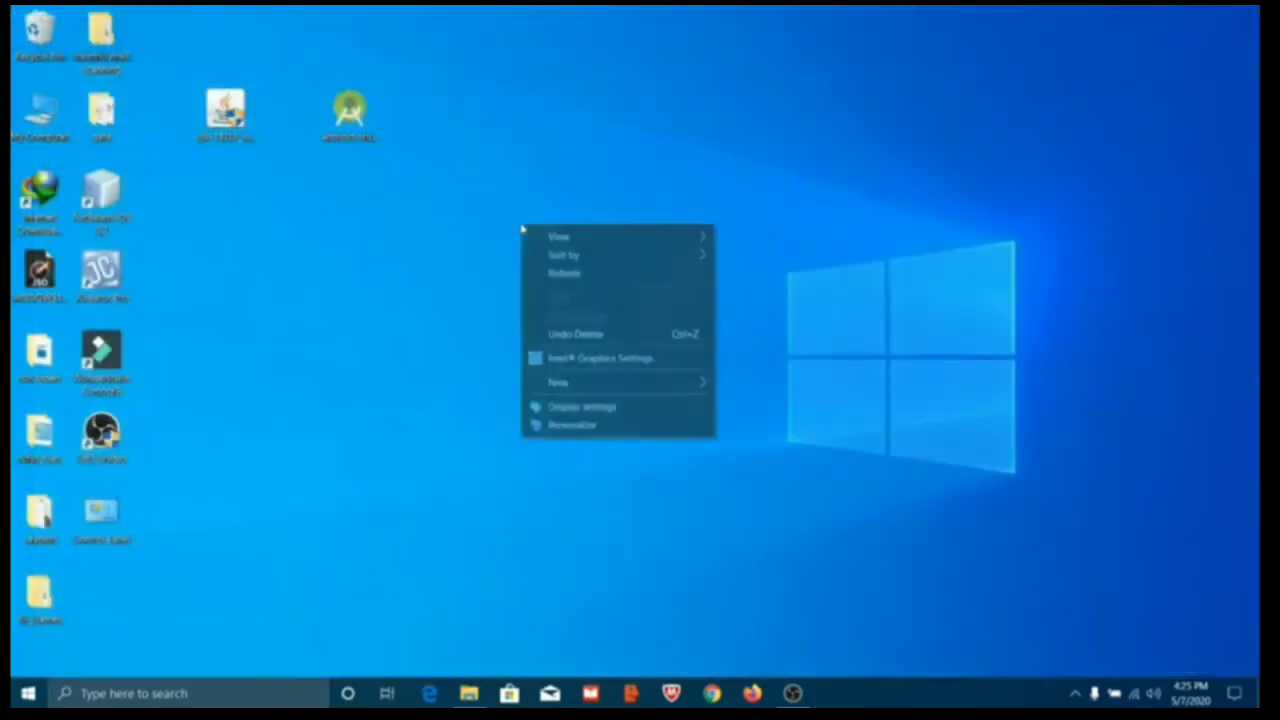
{"action": "left_click", "coordinate": [571, 278]}
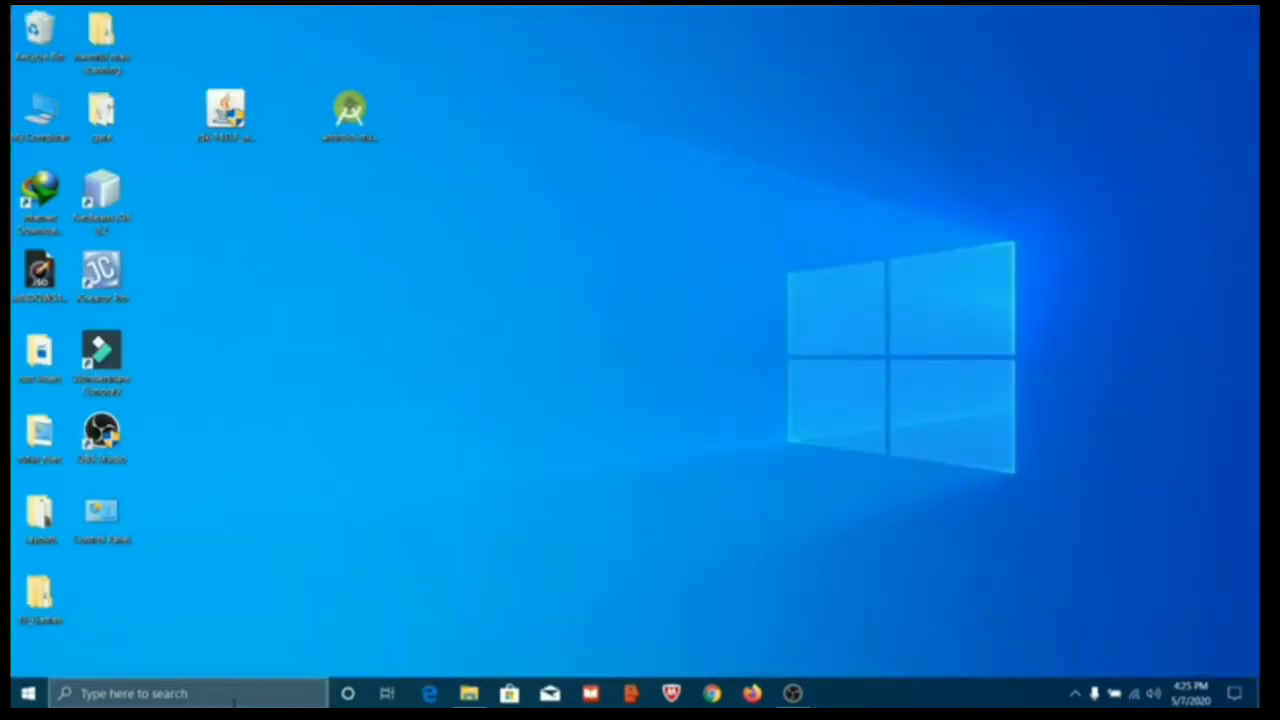
Test the Java setup by running JAVAC in a new Command Prompt, close it, and refresh the desktop.
{"action": "left_click", "coordinate": [211, 693]}
{"action": "type", "text": "CMD"}
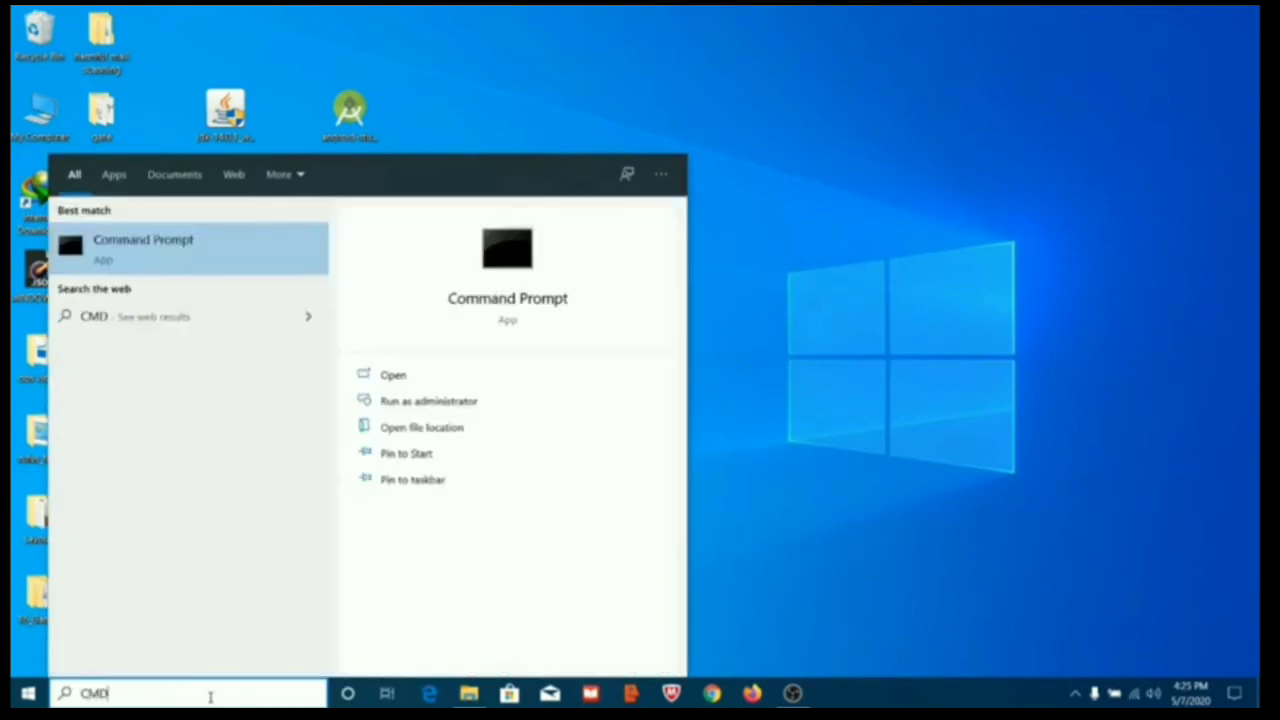
{"action": "key", "text": "Return"}
{"action": "type", "text": "JAVAC"}
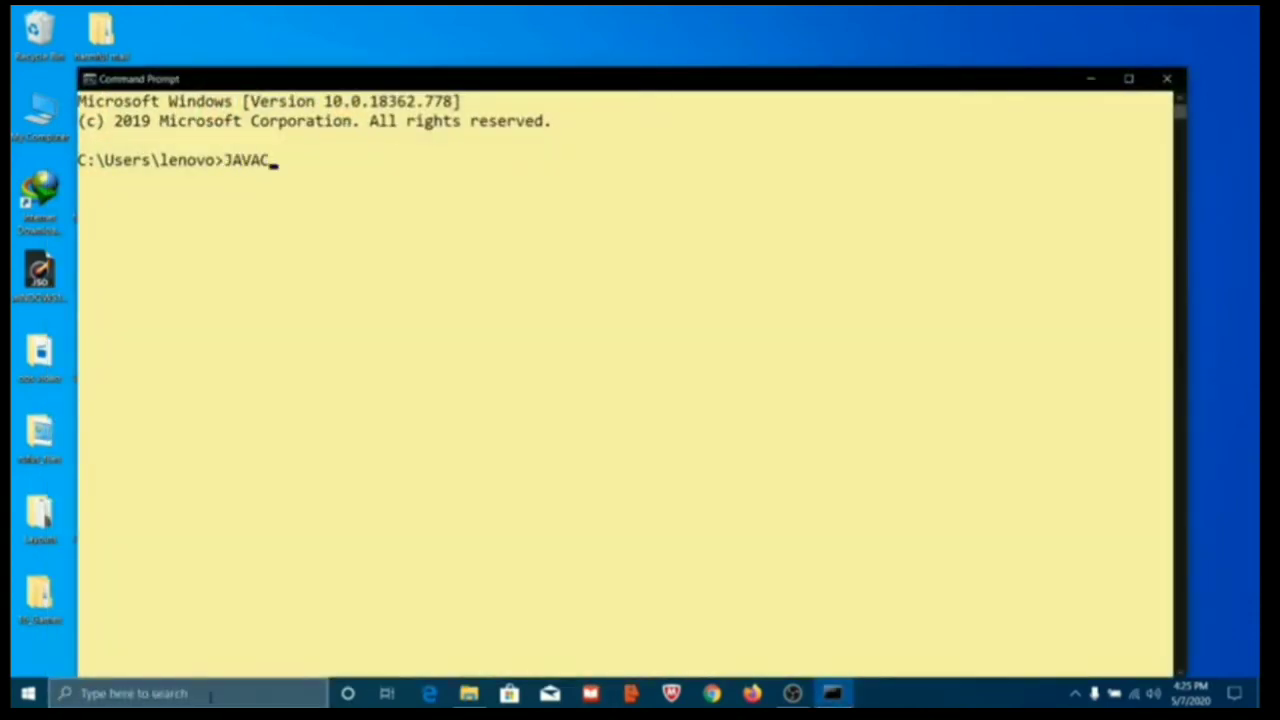
{"action": "key", "text": "Return"}
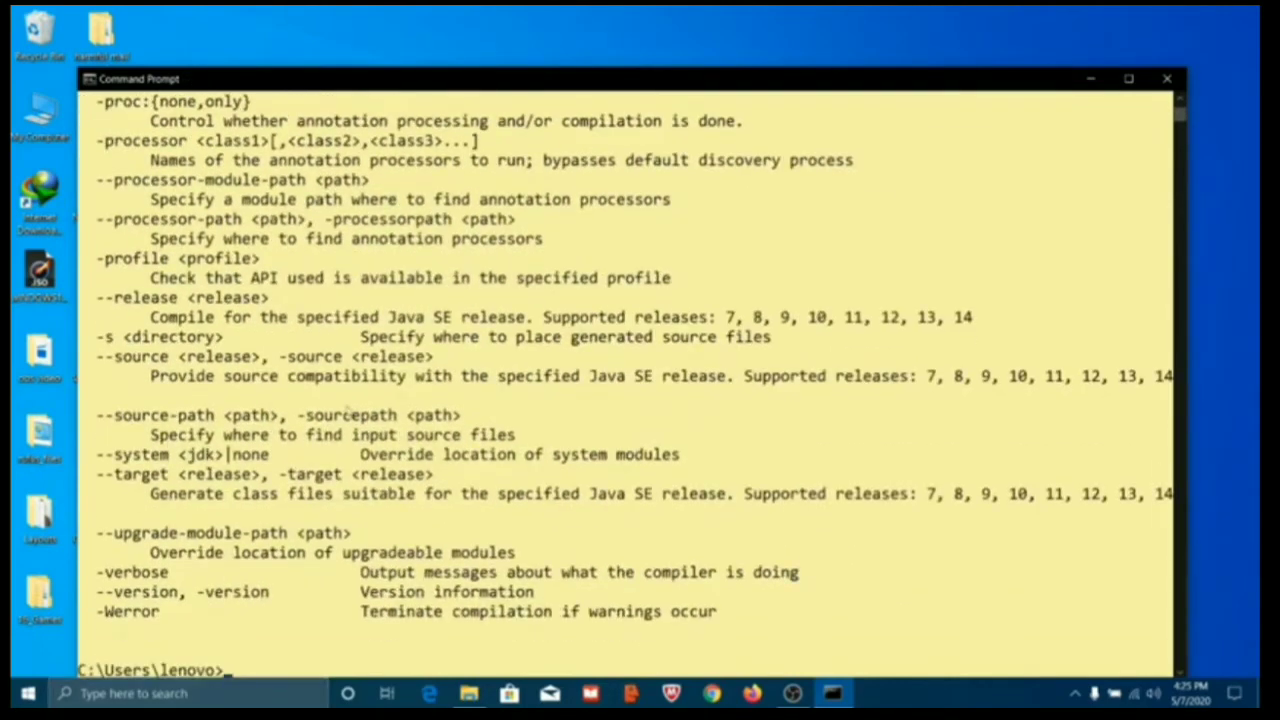
{"action": "scroll", "coordinate": [477, 245], "scroll_direction": "down", "scroll_amount": 1}
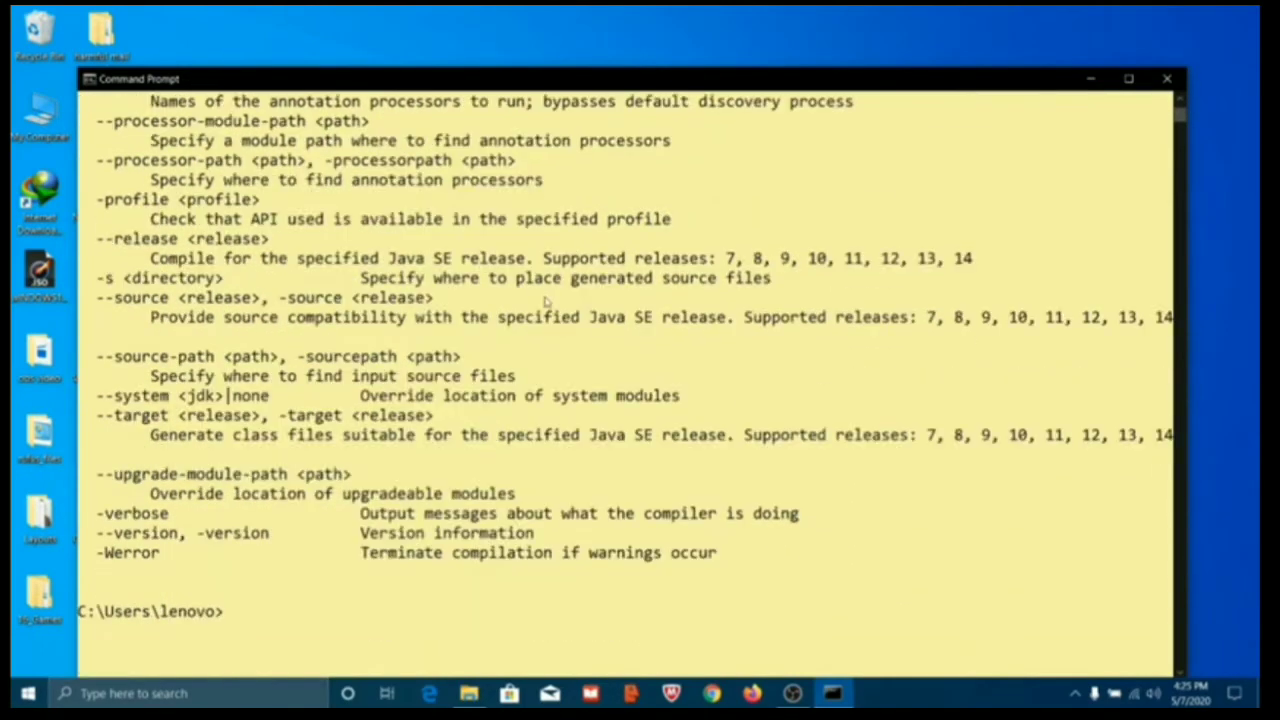
{"action": "scroll", "coordinate": [545, 302], "scroll_direction": "up", "scroll_amount": 2}
{"action": "left_click", "coordinate": [1166, 80]}
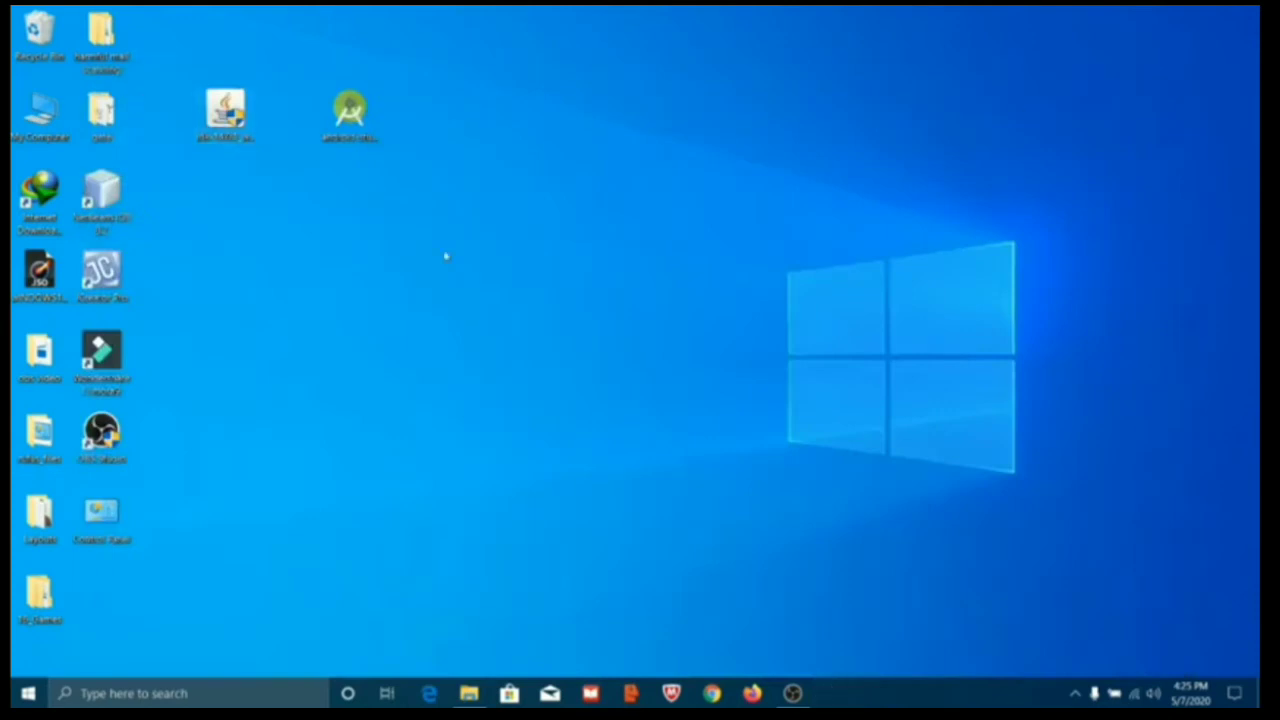
{"action": "right_click", "coordinate": [602, 187]}
{"action": "left_click", "coordinate": [642, 236]}
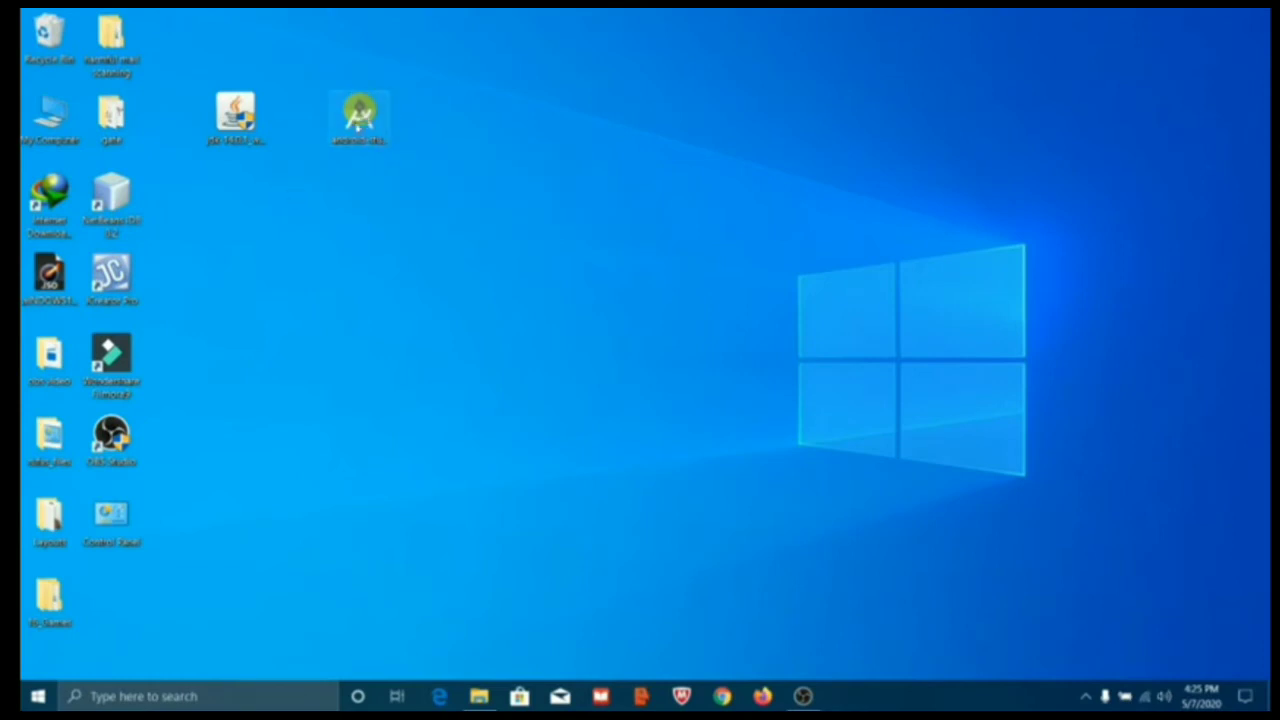
Install Android Studio with the Android Virtual Device component in C:\Program Files\Android\Android Studio, and finish setup with Start Android Studio enabled.
{"action": "double_click", "coordinate": [358, 118]}
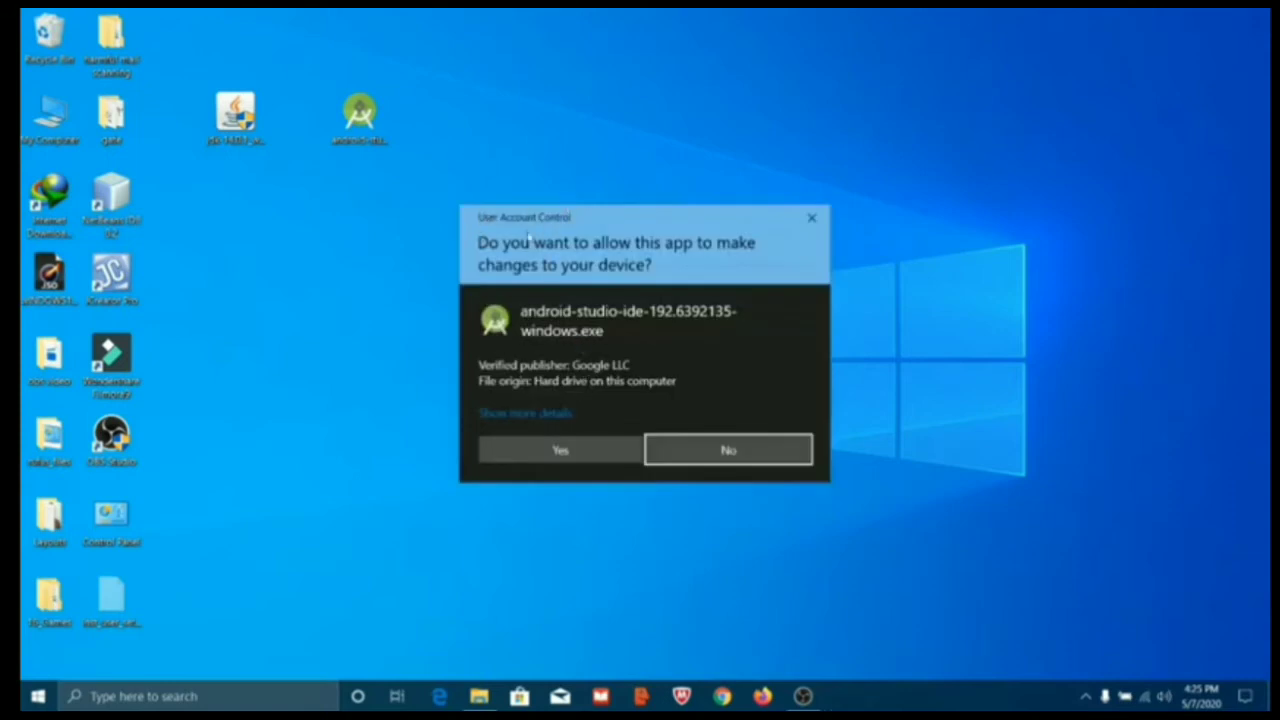
{"action": "left_click", "coordinate": [516, 455]}
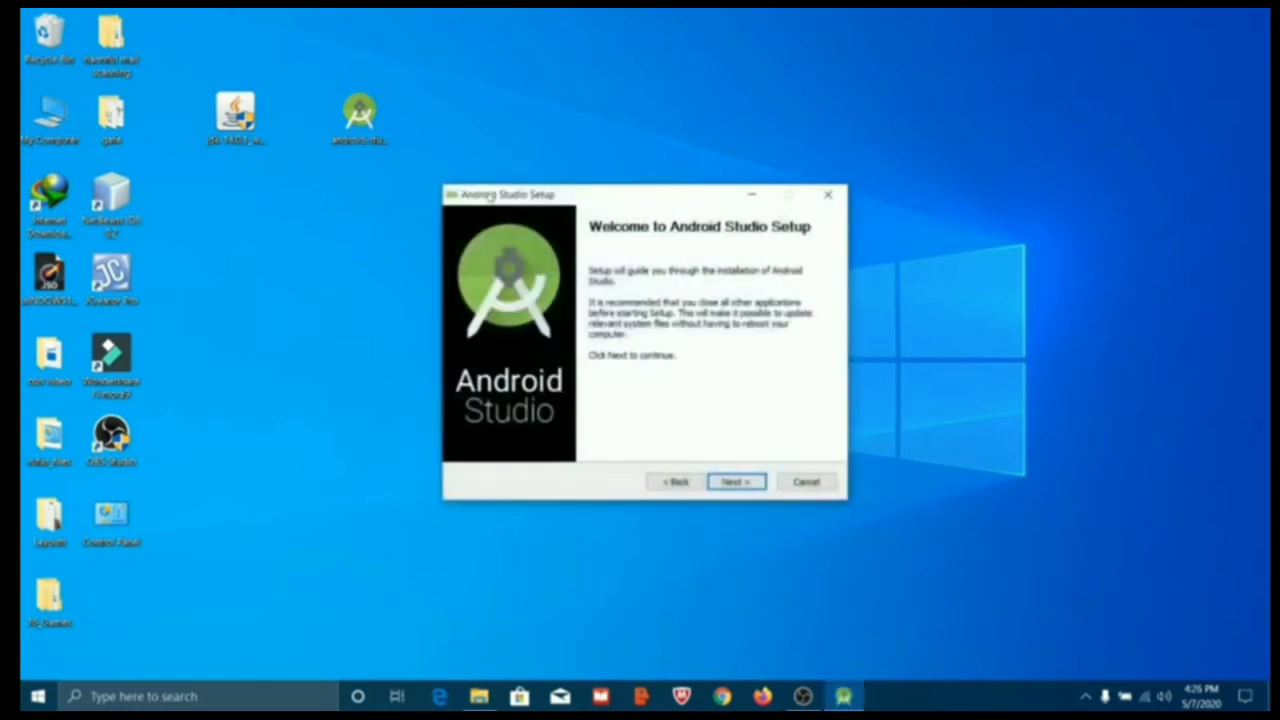
{"action": "left_click", "coordinate": [738, 484]}
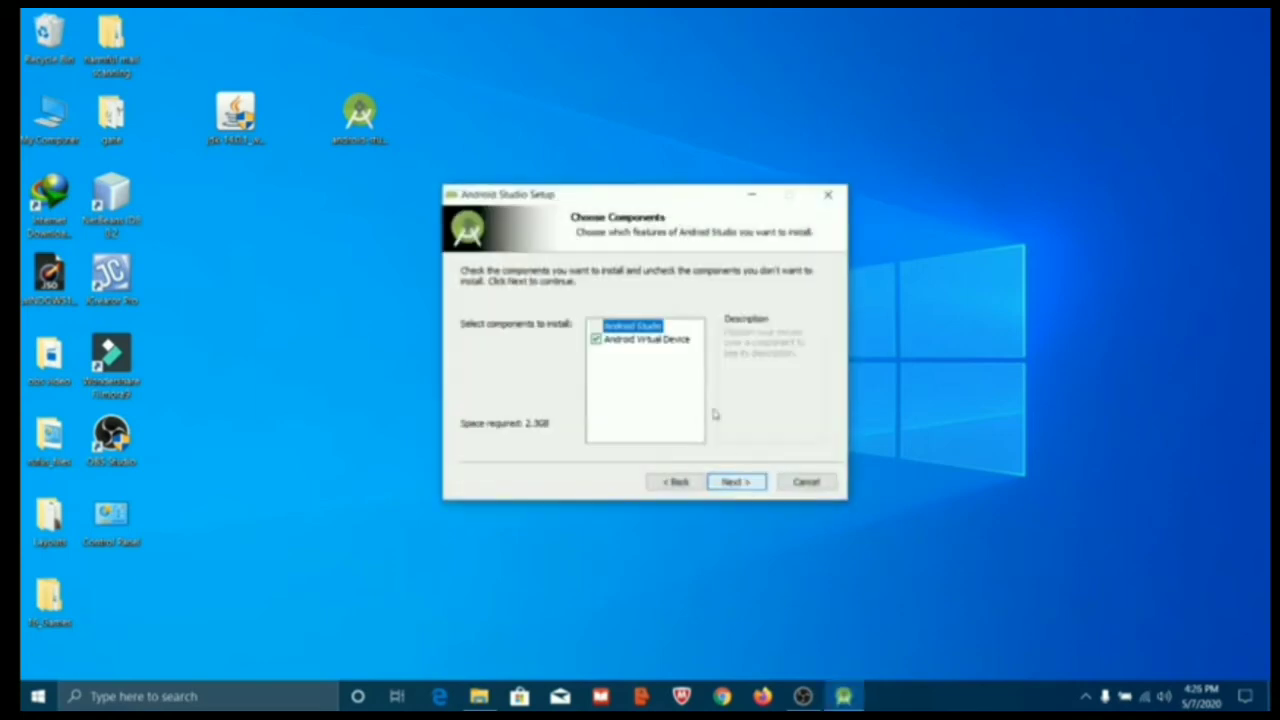
{"action": "left_click", "coordinate": [736, 484]}
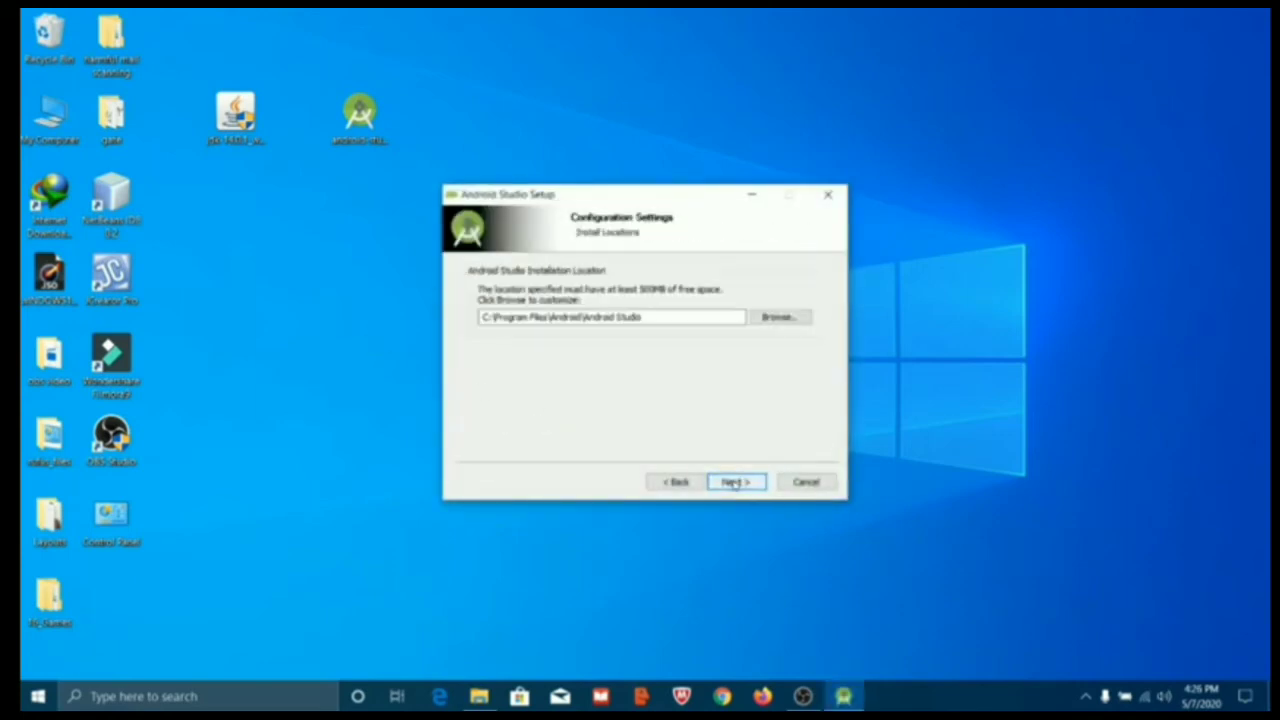
{"action": "left_click", "coordinate": [746, 483]}
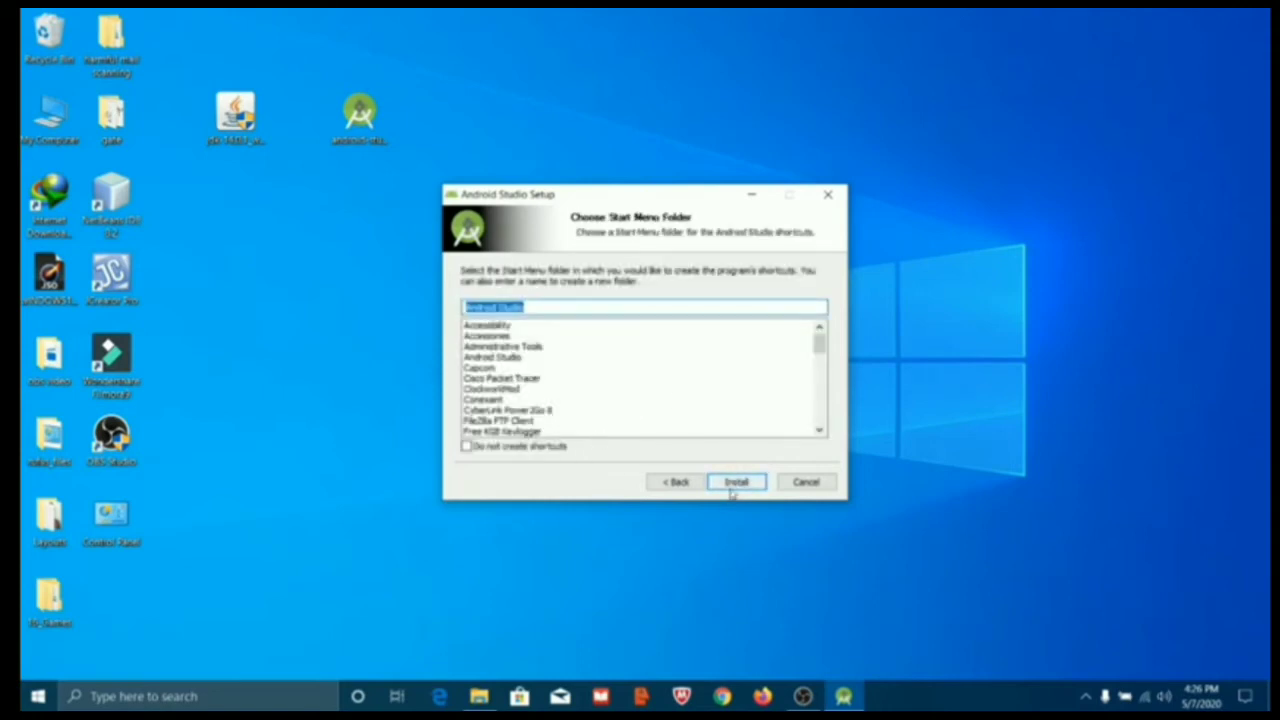
{"action": "left_click", "coordinate": [732, 486]}
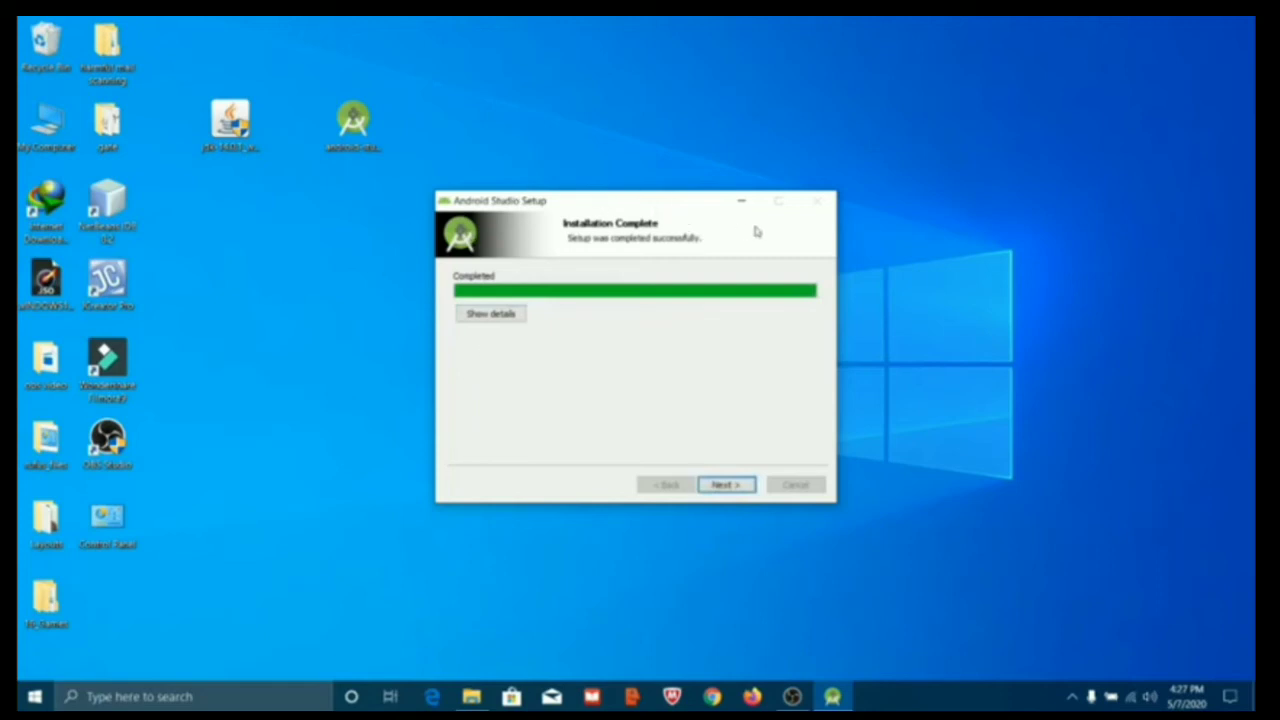
{"action": "left_click", "coordinate": [726, 486]}
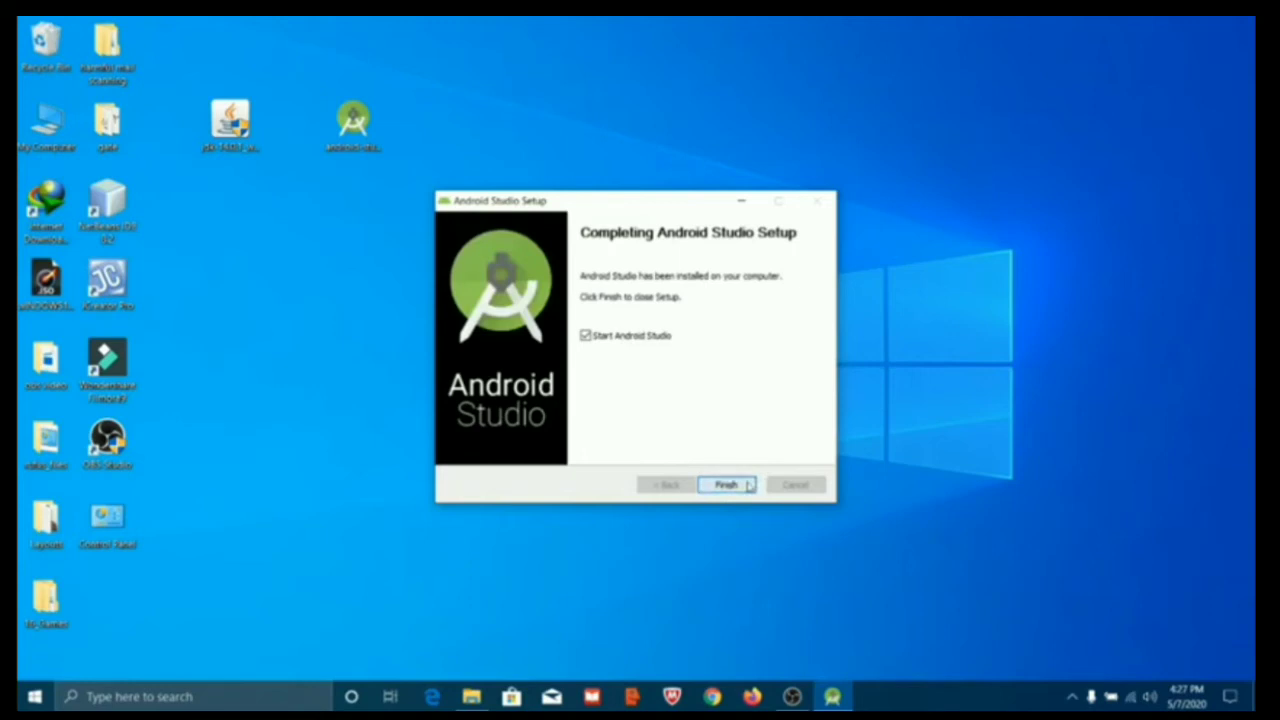
{"action": "left_click", "coordinate": [749, 486]}
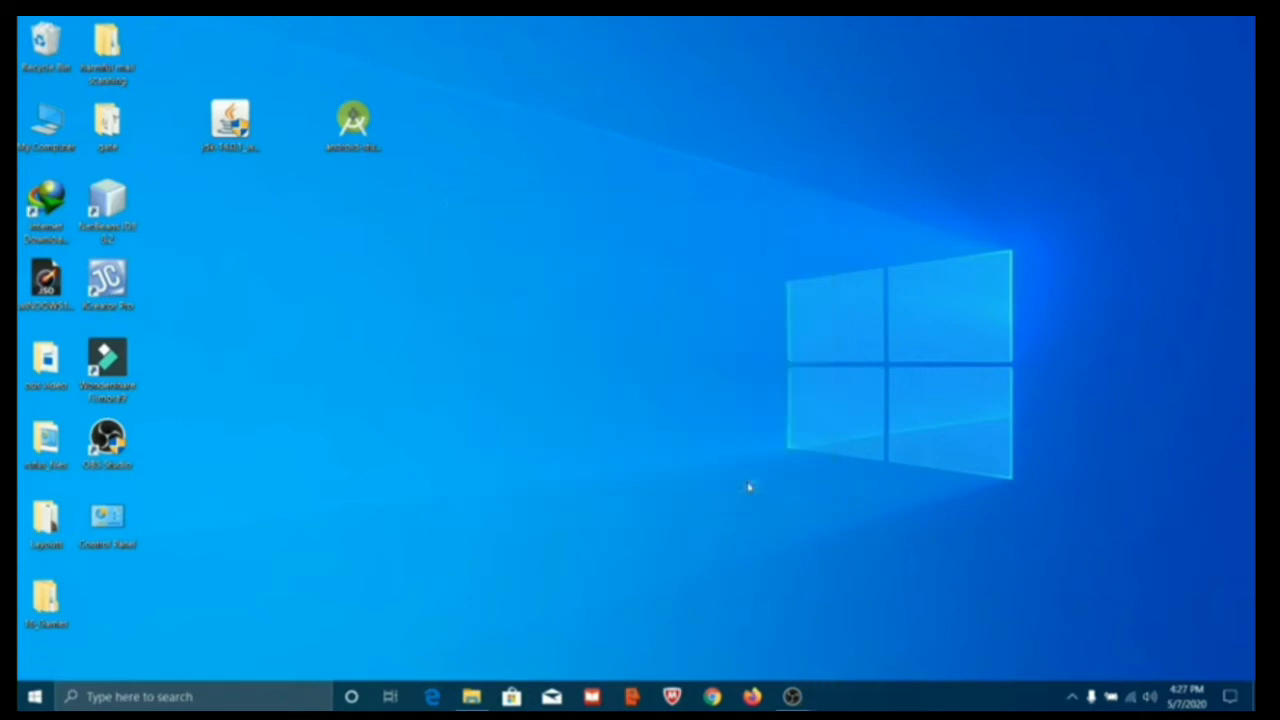
{"action": "right_click", "coordinate": [588, 276]}
{"action": "left_click", "coordinate": [626, 325]}
{"action": "right_click", "coordinate": [448, 291]}
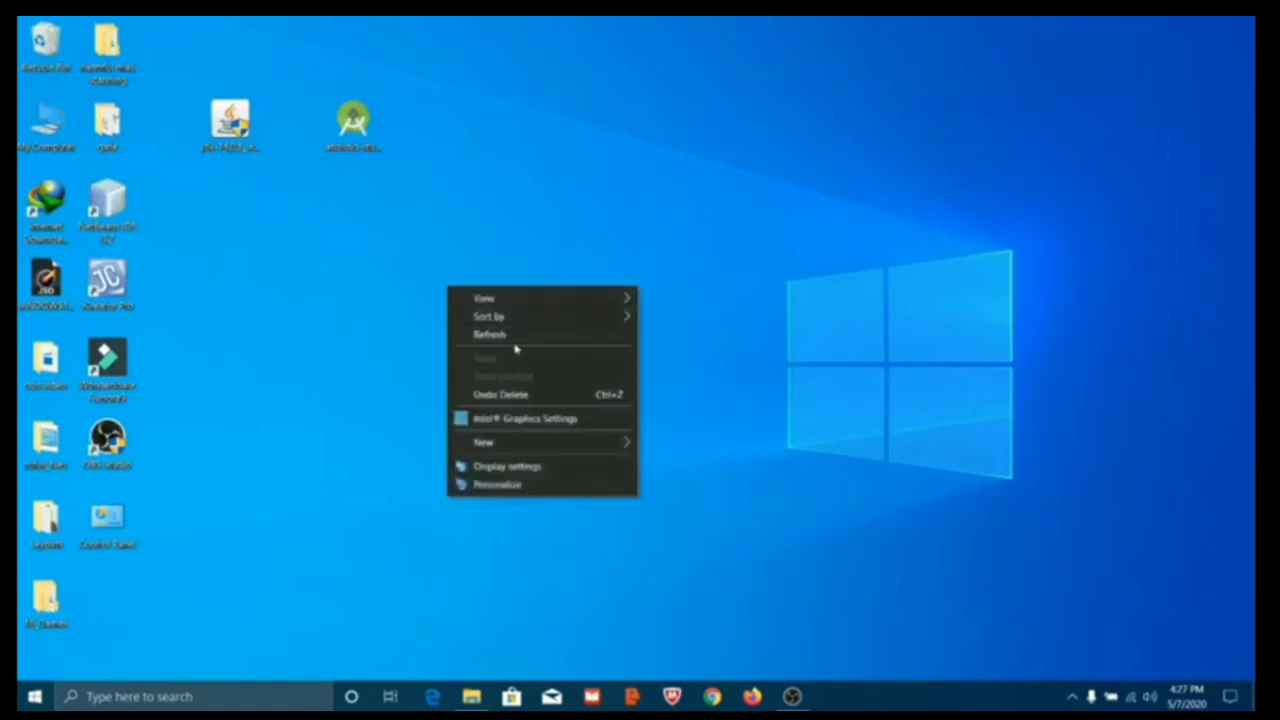
{"action": "left_click", "coordinate": [300, 350]}
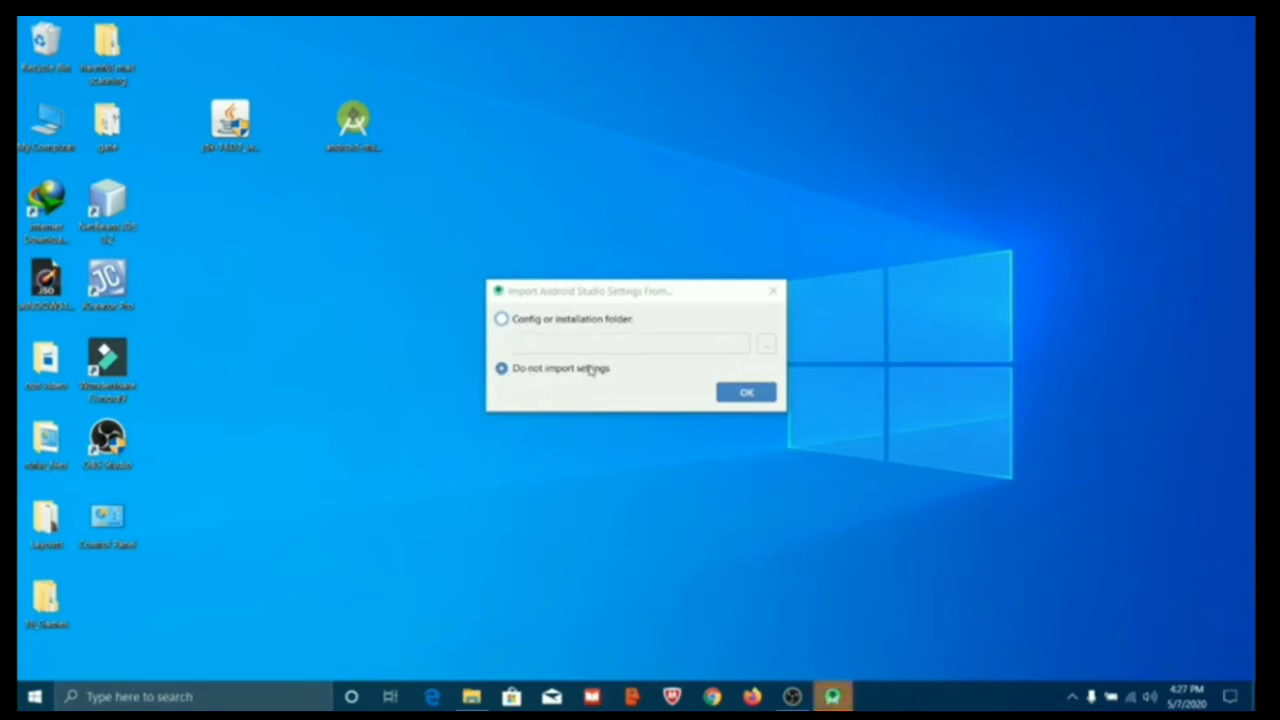
Start Android Studio without importing settings and decline sending usage statistics to Google.
{"action": "left_click", "coordinate": [726, 393]}
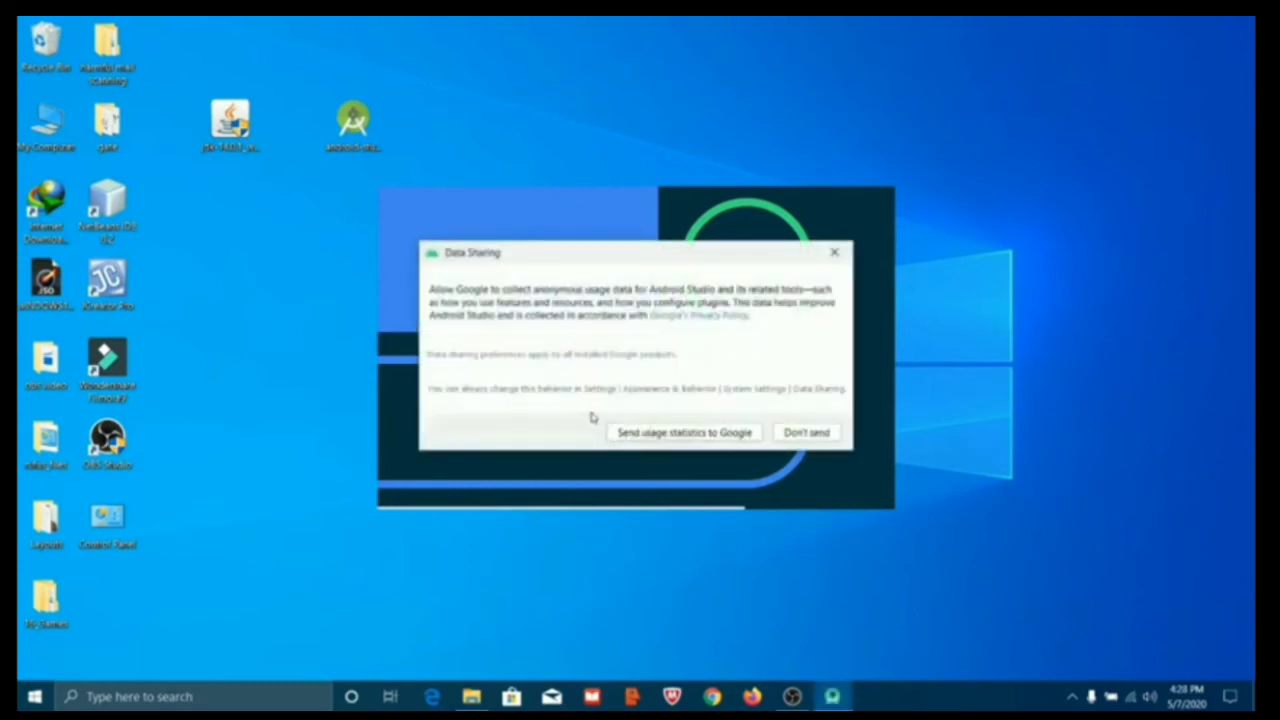
{"action": "left_click", "coordinate": [799, 434]}
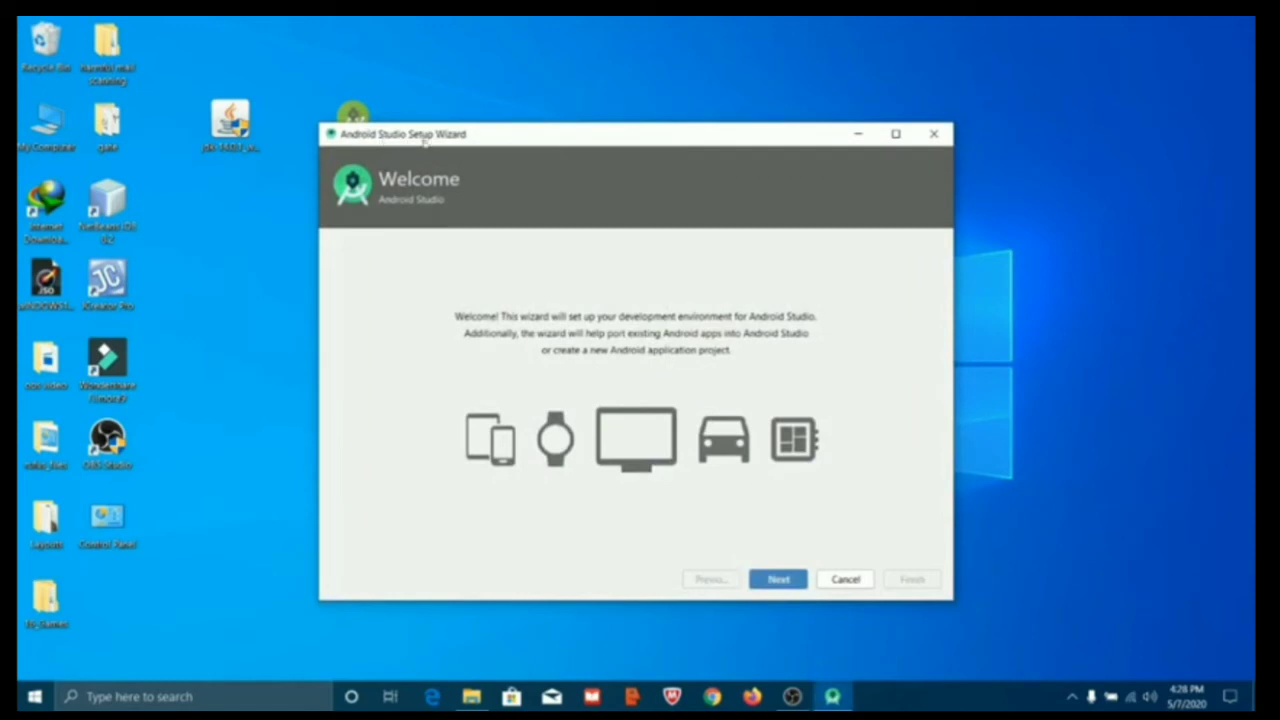
In the setup wizard, choose the Custom install type, the JDK at C:\Program Files\Android\Android Studio\jre, and the Light theme.
{"action": "left_click", "coordinate": [772, 584]}
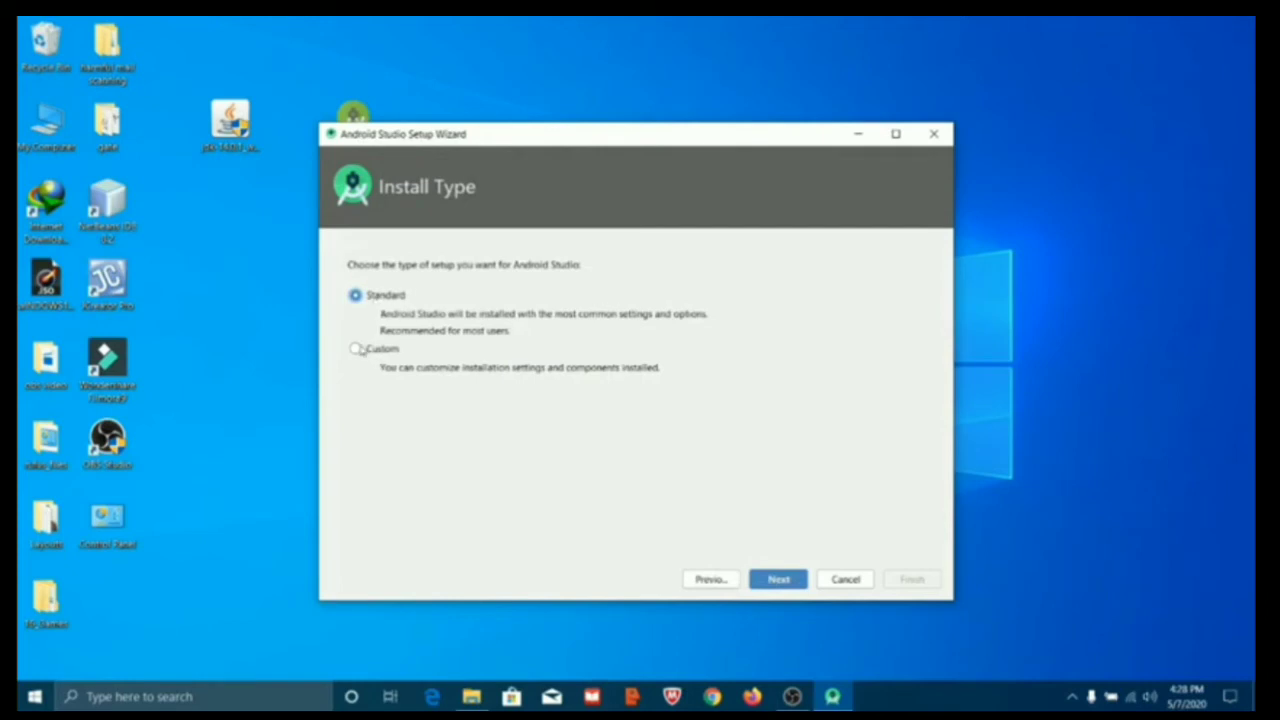
{"action": "left_click", "coordinate": [355, 348]}
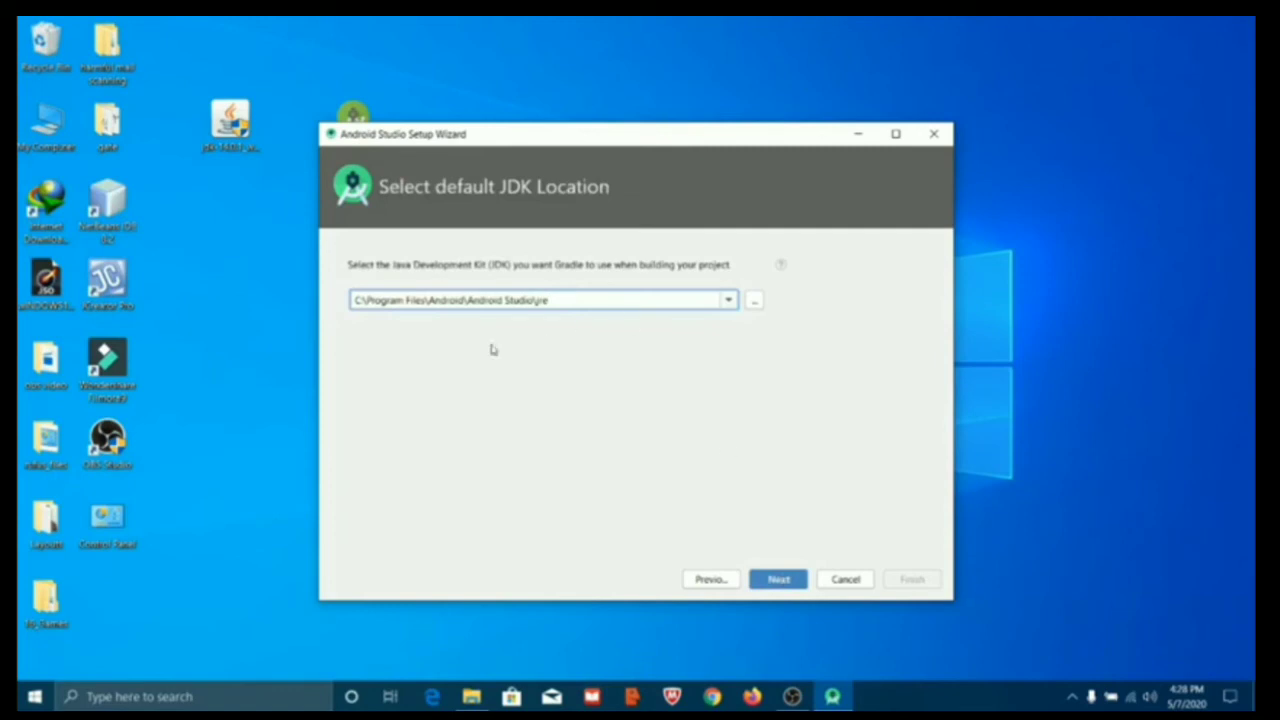
{"action": "left_click", "coordinate": [779, 580]}
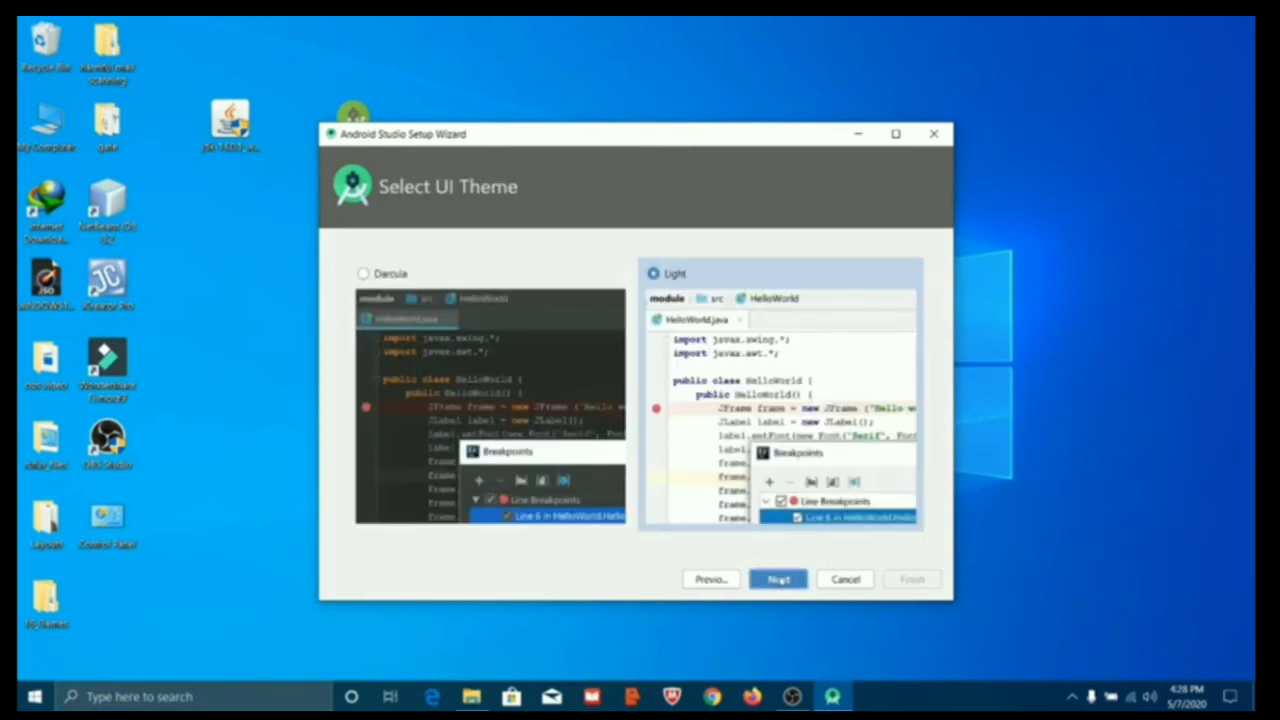
{"action": "left_click", "coordinate": [779, 580]}
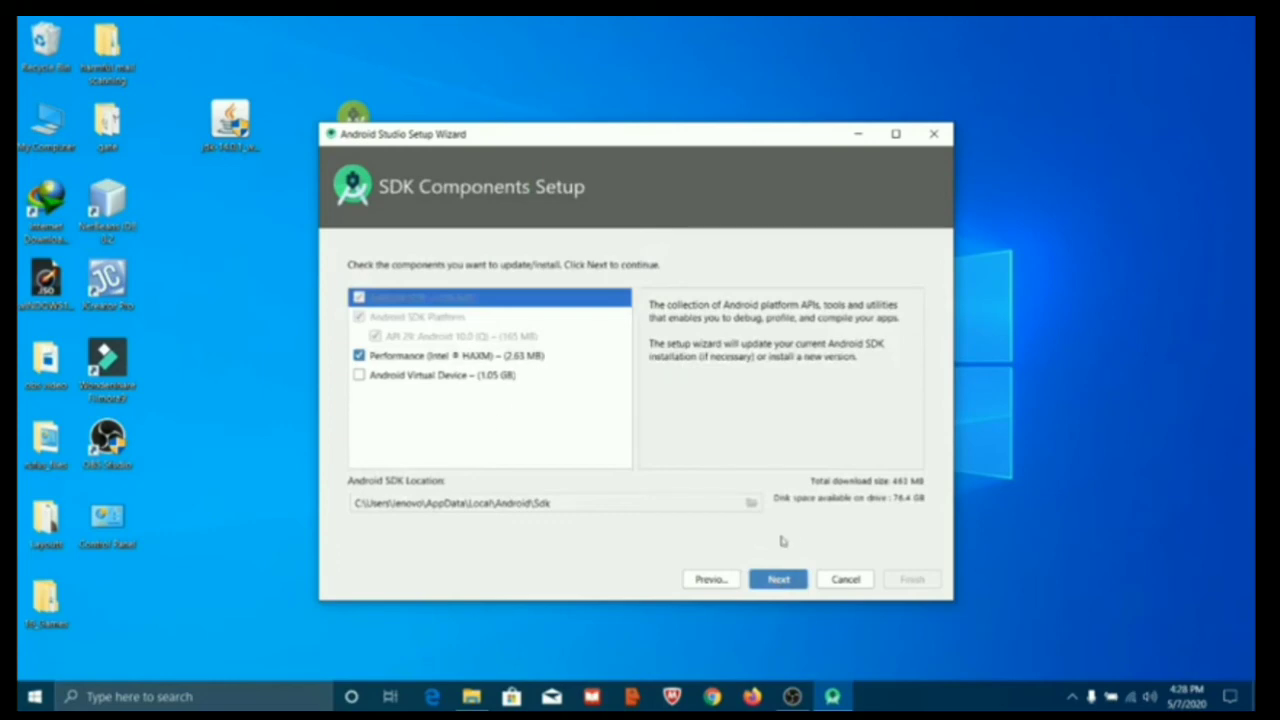
Accept the SDK components with Intel HAXM and 2,048 MiB emulator RAM, download the components, and finish the setup wizard.
{"action": "left_click", "coordinate": [779, 580]}
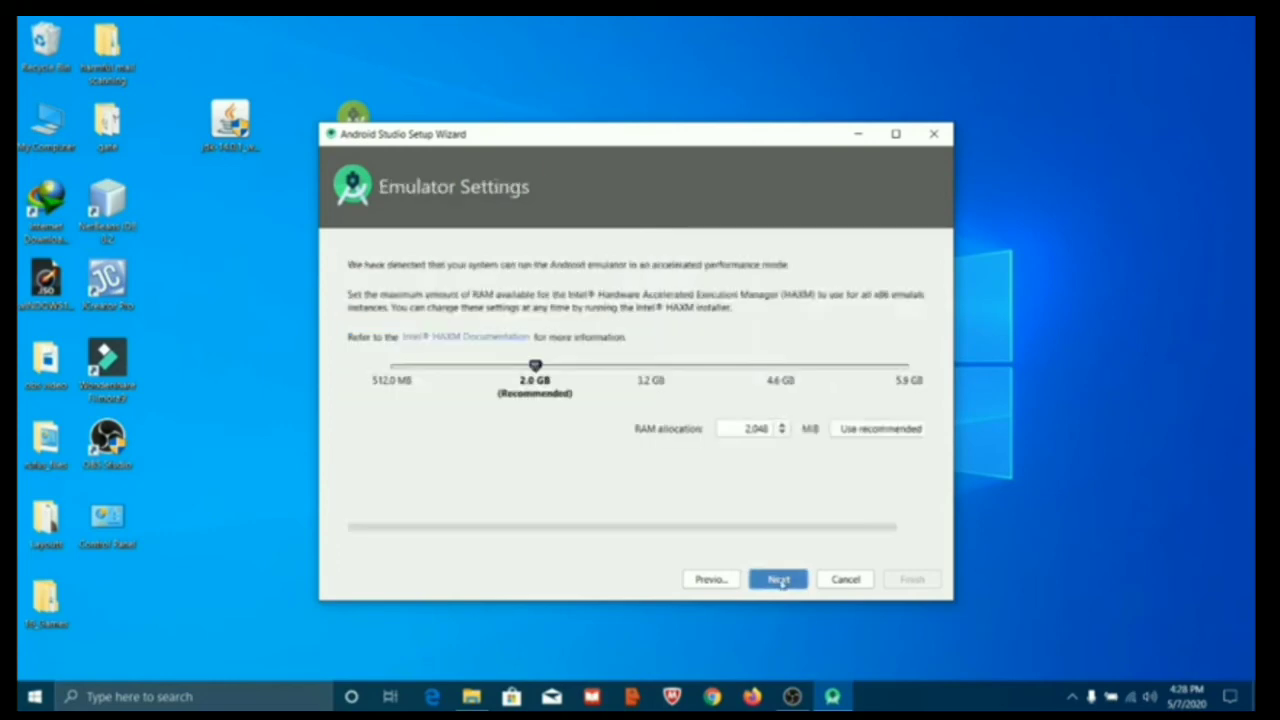
{"action": "left_click", "coordinate": [779, 580]}
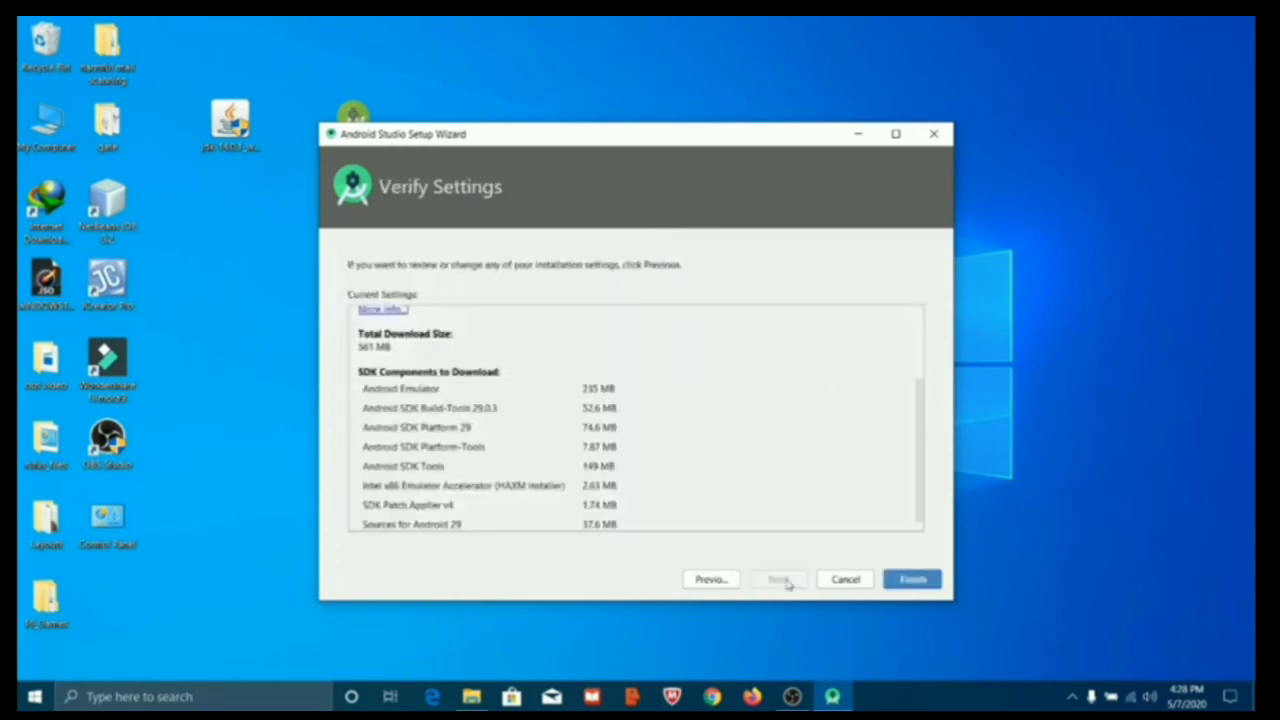
{"action": "left_click", "coordinate": [915, 581]}
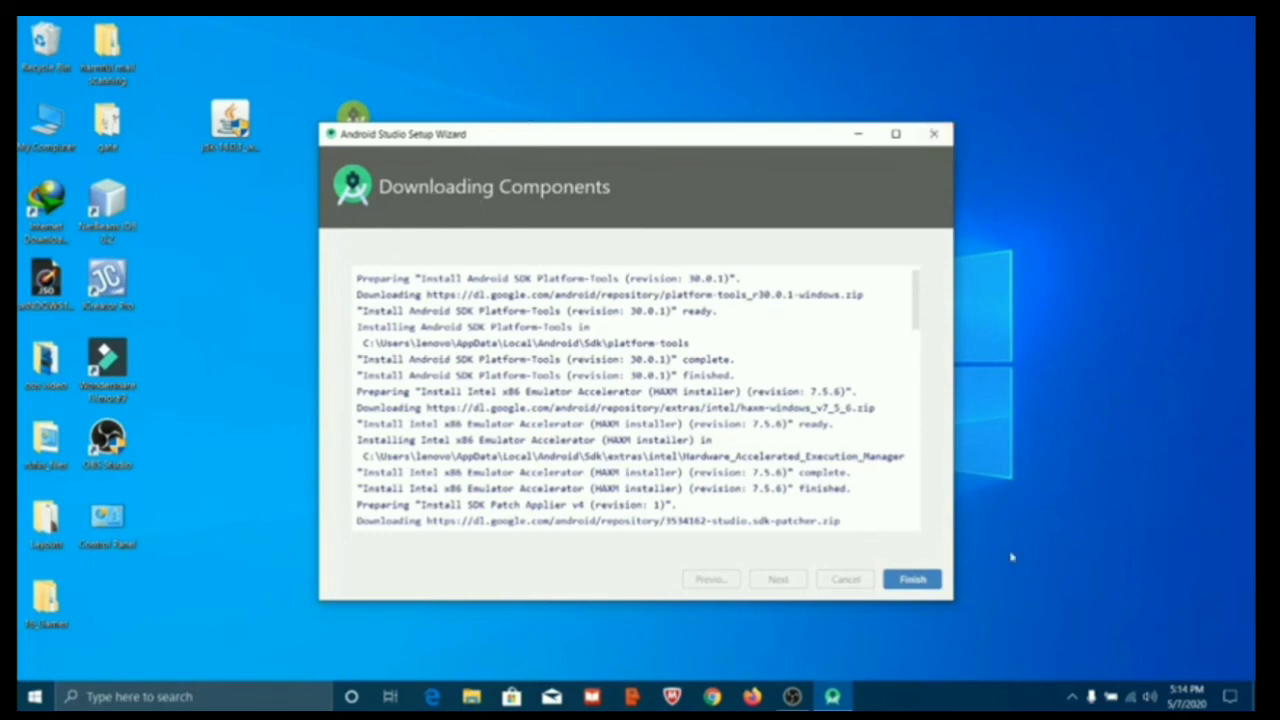
{"action": "left_click", "coordinate": [907, 582]}
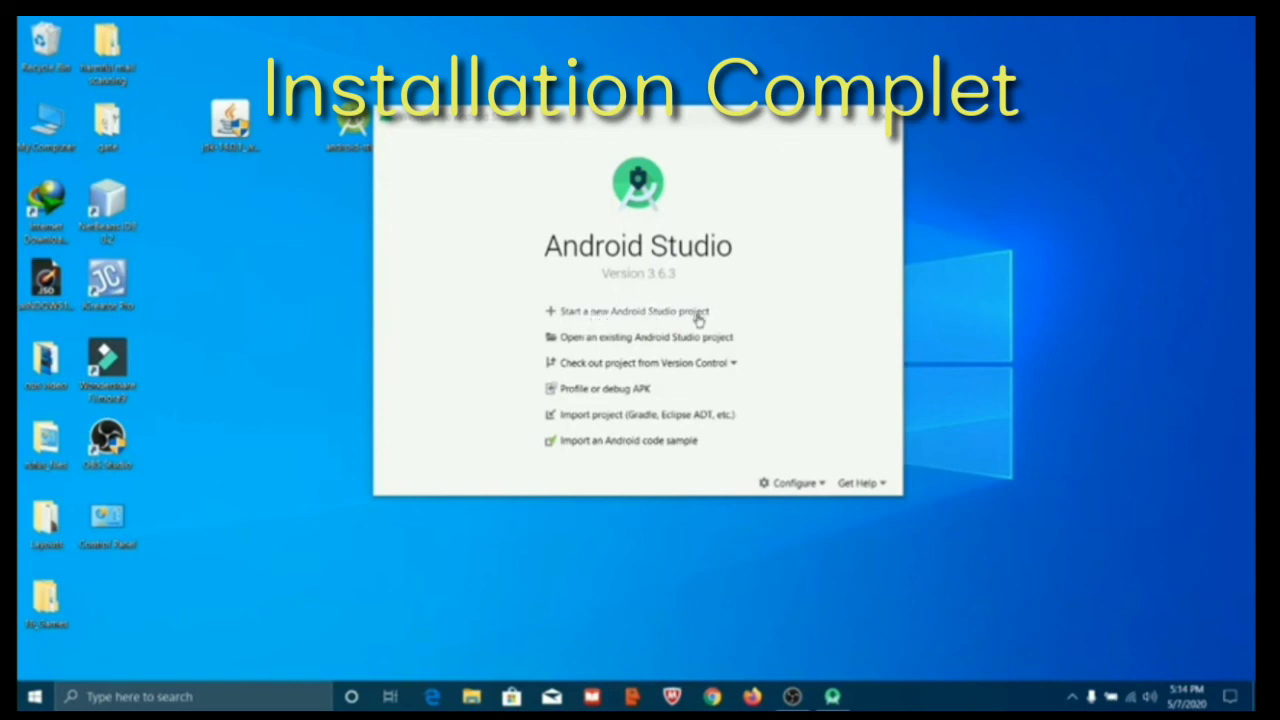
Create a new Empty Activity project named My Application in Java with minimum SDK API 16, and maximize the project window.
{"action": "left_click", "coordinate": [633, 314]}
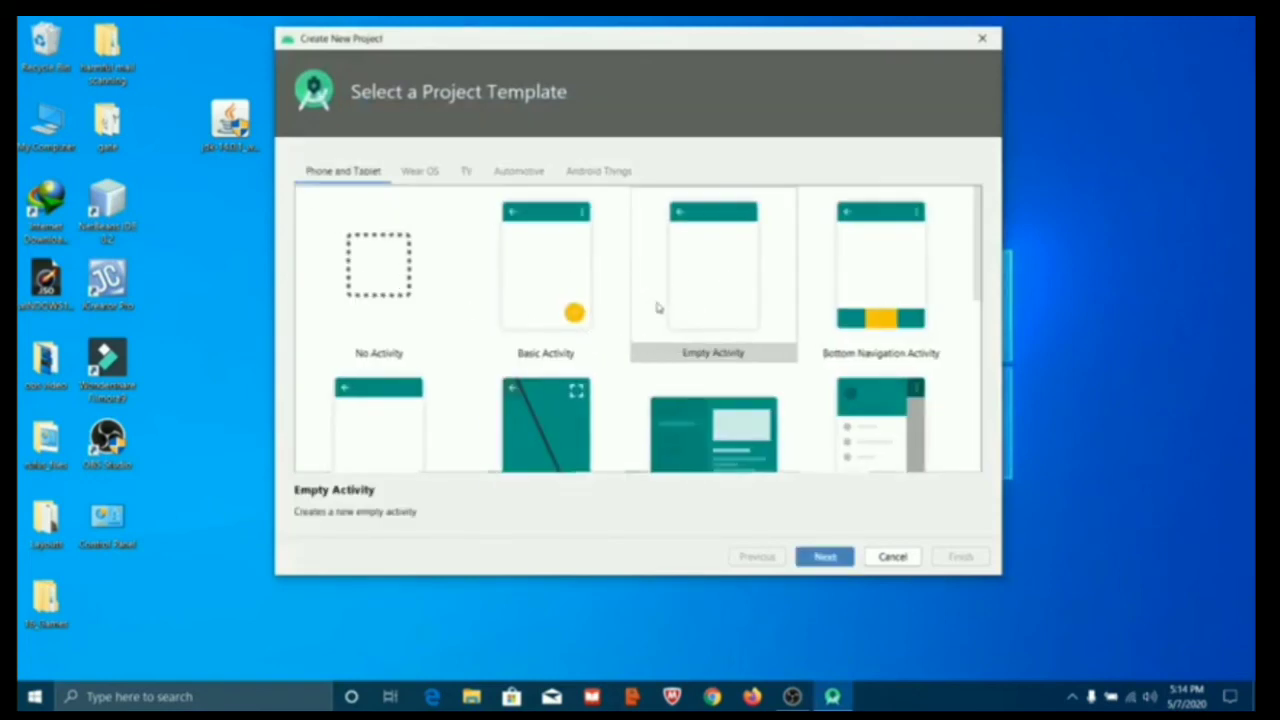
{"action": "left_click", "coordinate": [716, 296]}
{"action": "left_click", "coordinate": [819, 564]}
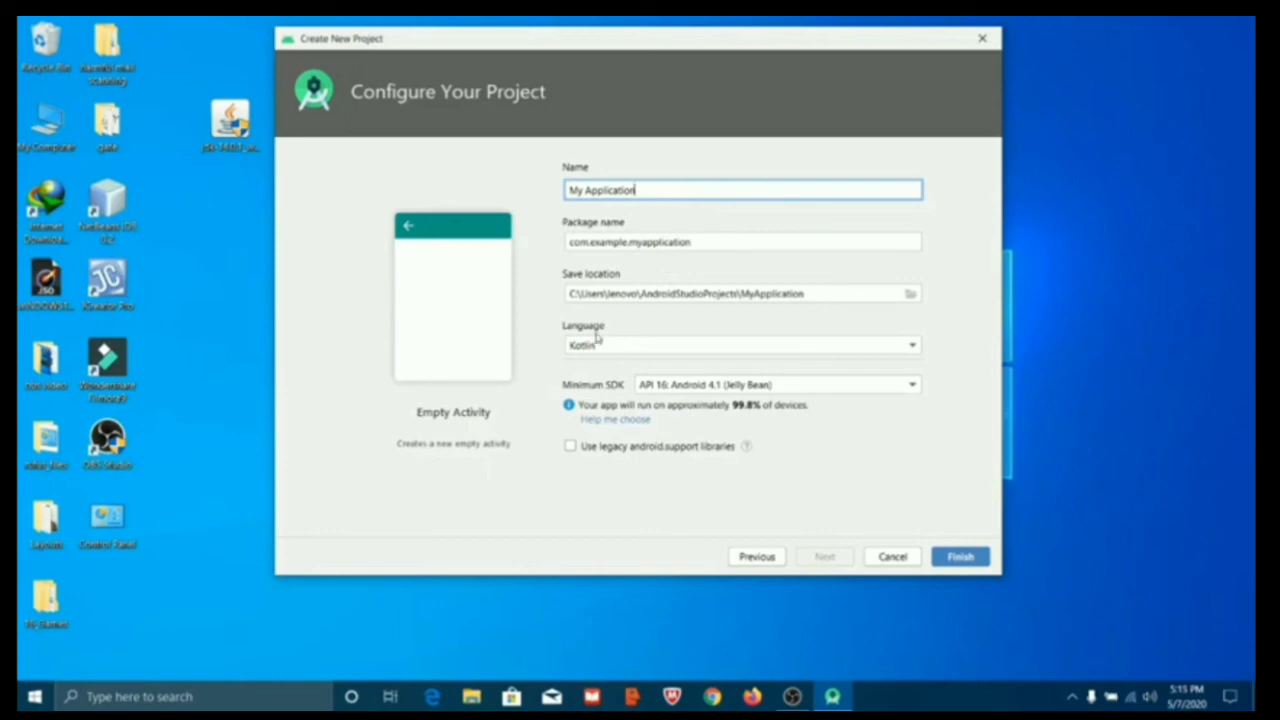
{"action": "left_click", "coordinate": [648, 349]}
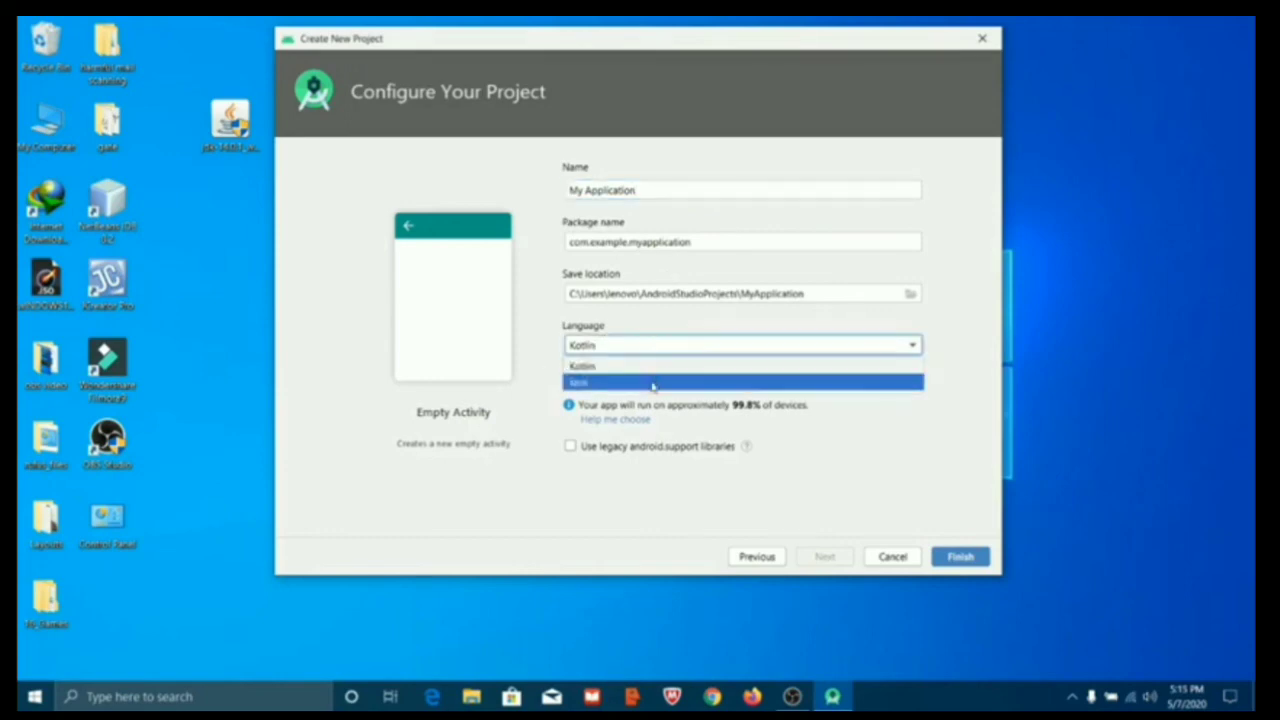
{"action": "left_click", "coordinate": [651, 381]}
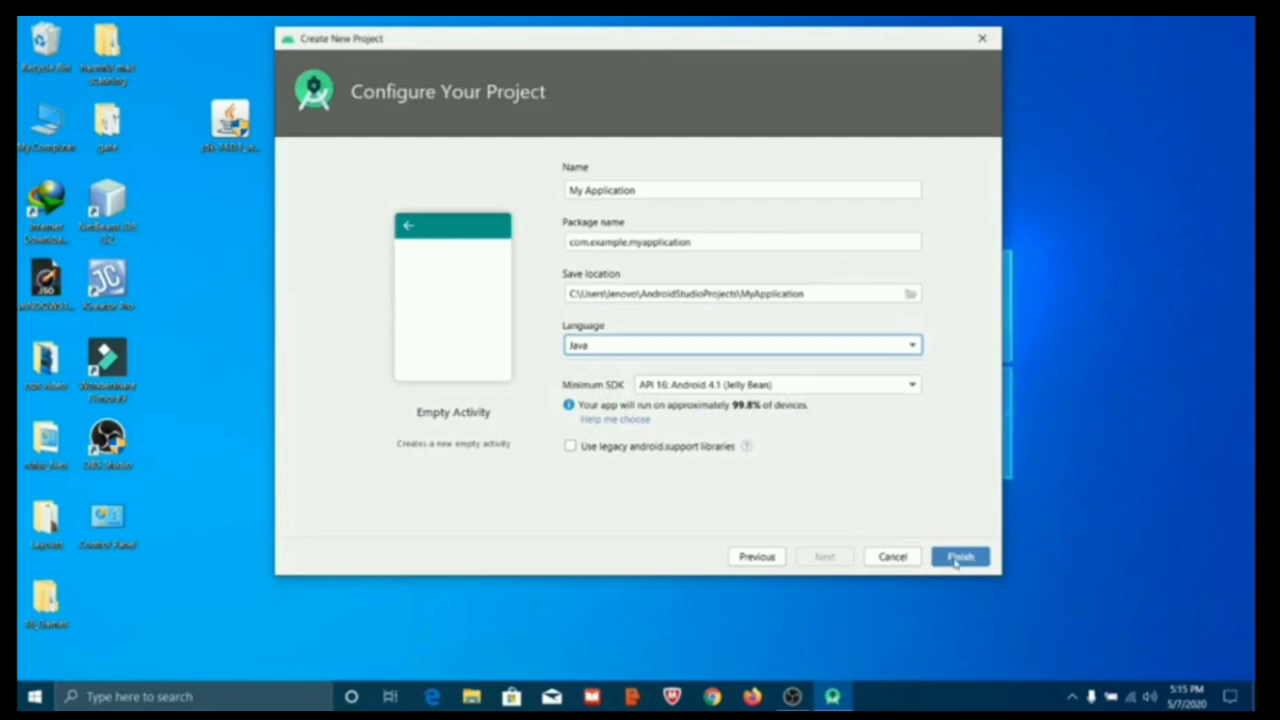
{"action": "left_click", "coordinate": [956, 560]}
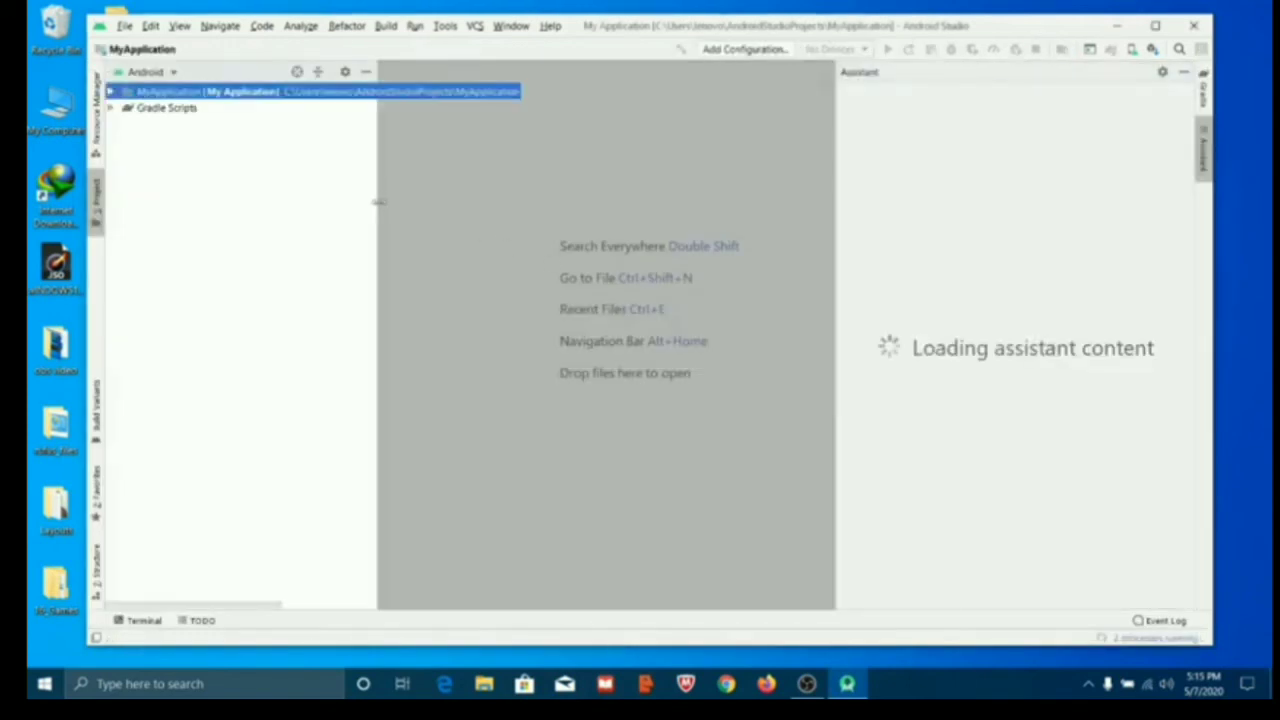
{"action": "left_click", "coordinate": [1155, 27]}
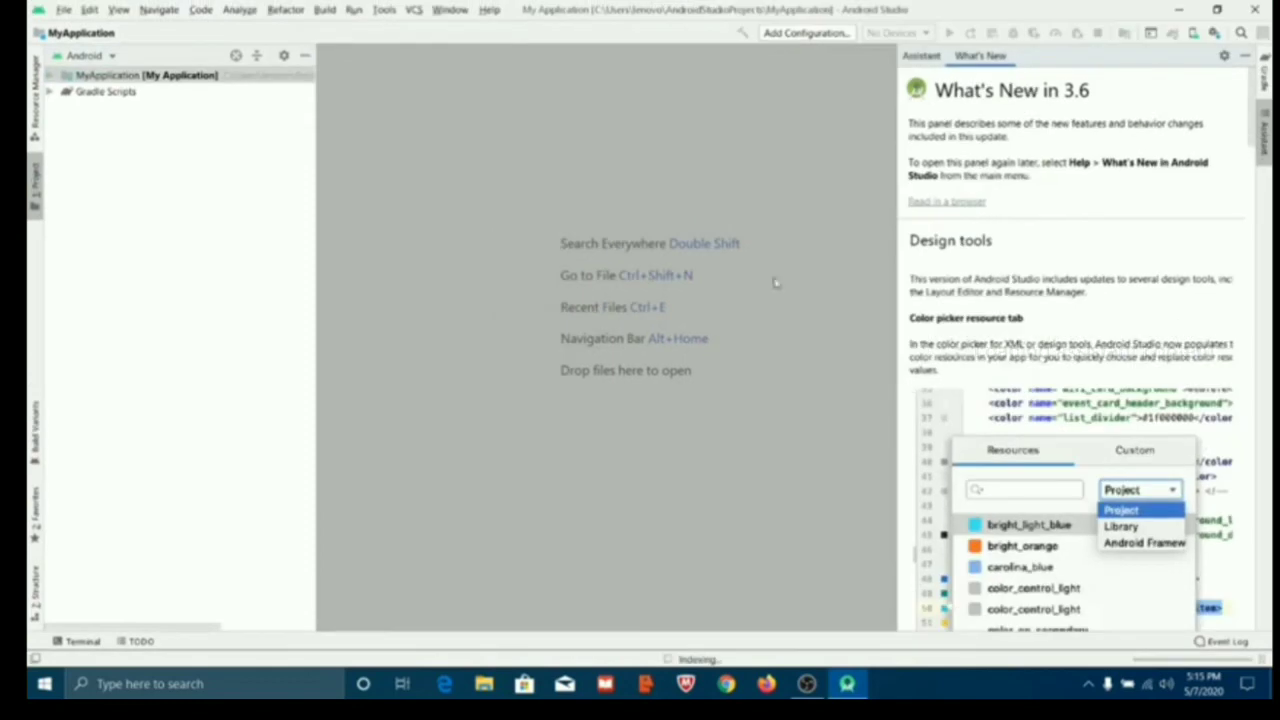